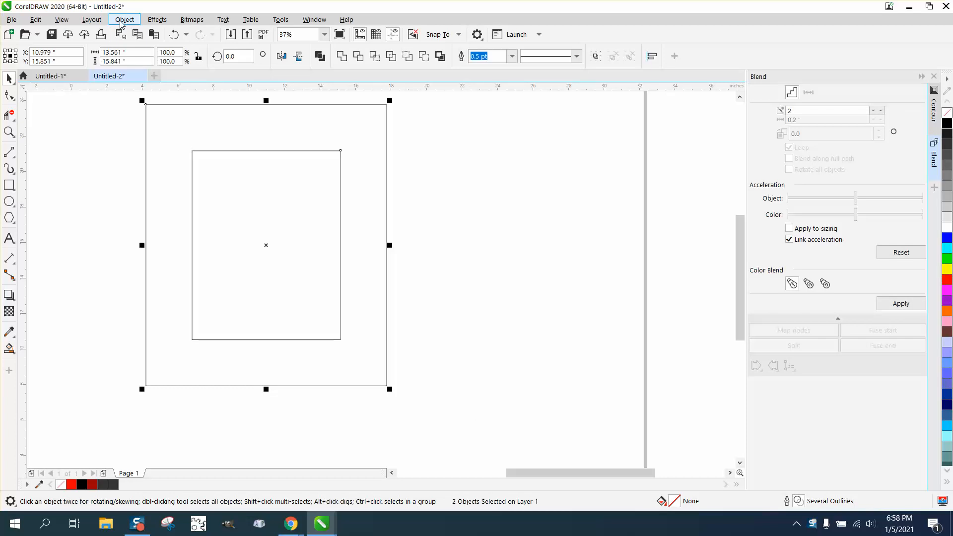
Convert both nested rectangles to curves and display their nodes with the Shape tool.
{"action": "left_click", "coordinate": [123, 20]}
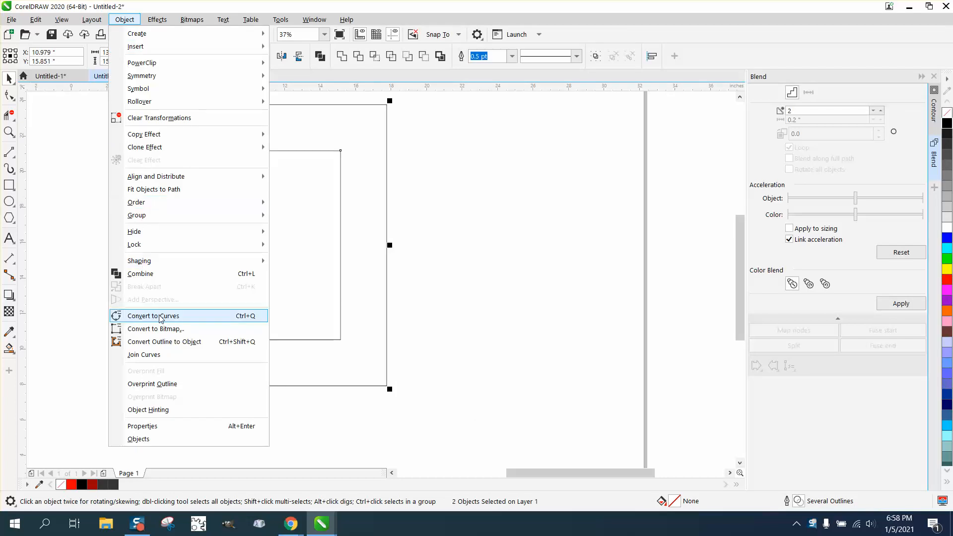
{"action": "left_click", "coordinate": [160, 318]}
{"action": "left_click", "coordinate": [9, 94]}
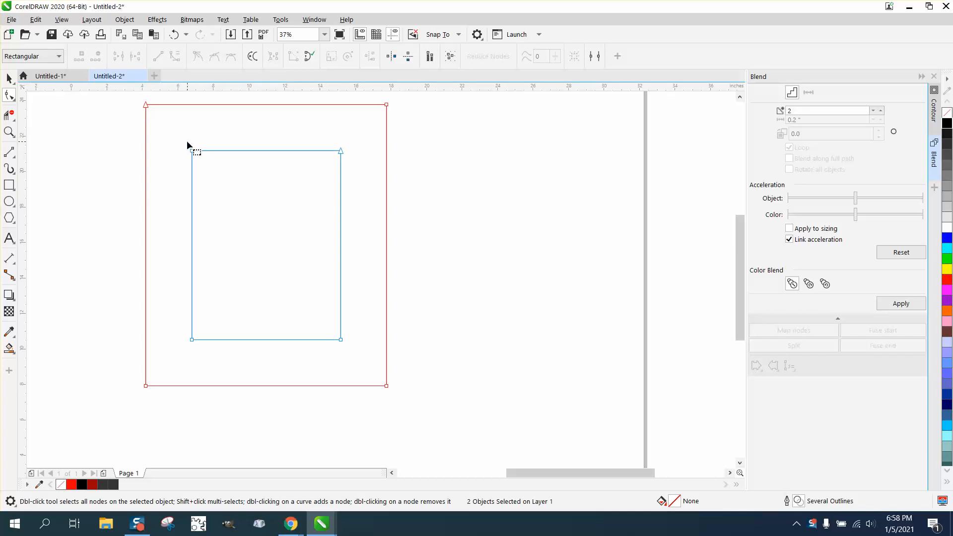
Move the inner rectangle's start node to its upper-left corner so it matches the outer rectangle's start node.
{"action": "key", "text": "space"}
{"action": "left_click_drag", "start_coordinate": [93, 126], "coordinate": [433, 353]}
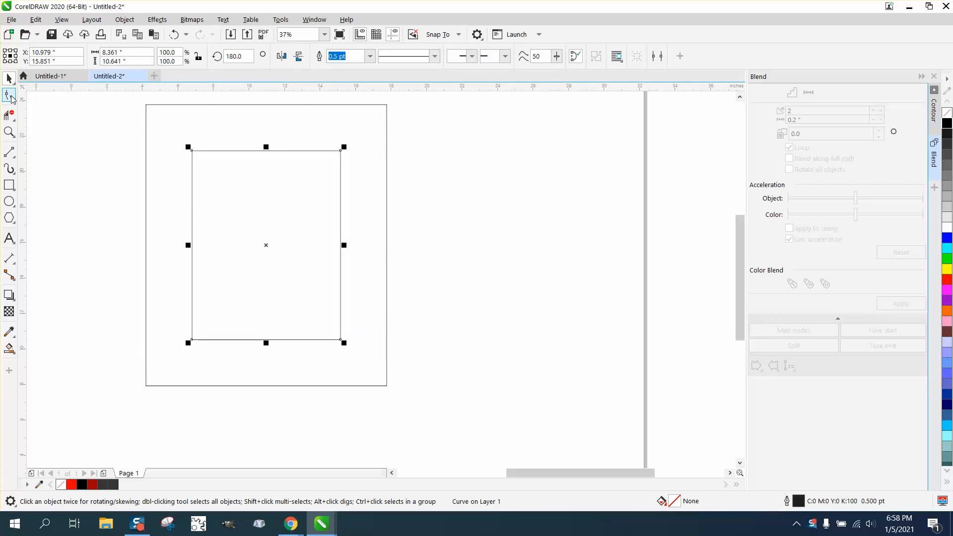
{"action": "key", "text": "F10"}
{"action": "left_click", "coordinate": [148, 106]}
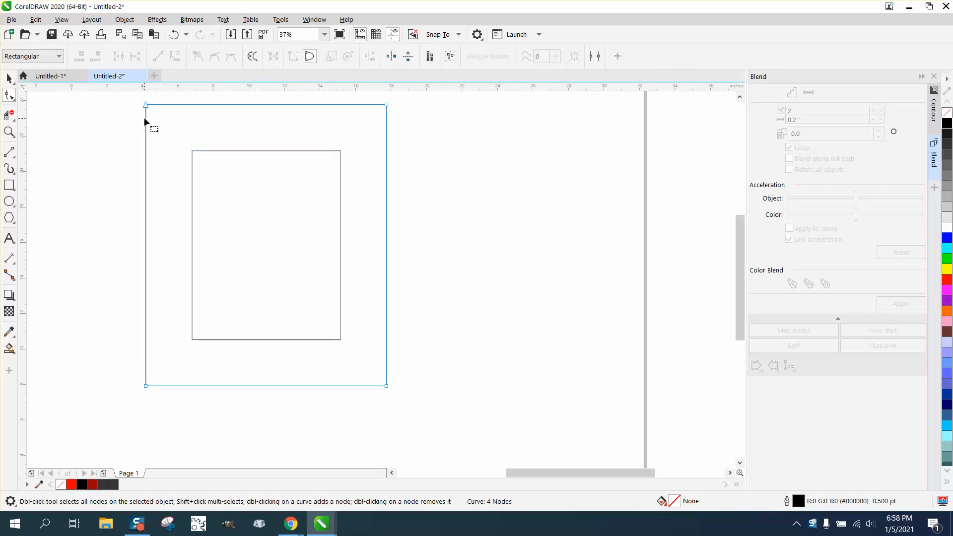
{"action": "scroll", "coordinate": [177, 156], "scroll_direction": "down", "scroll_amount": 2}
{"action": "left_click", "coordinate": [9, 78]}
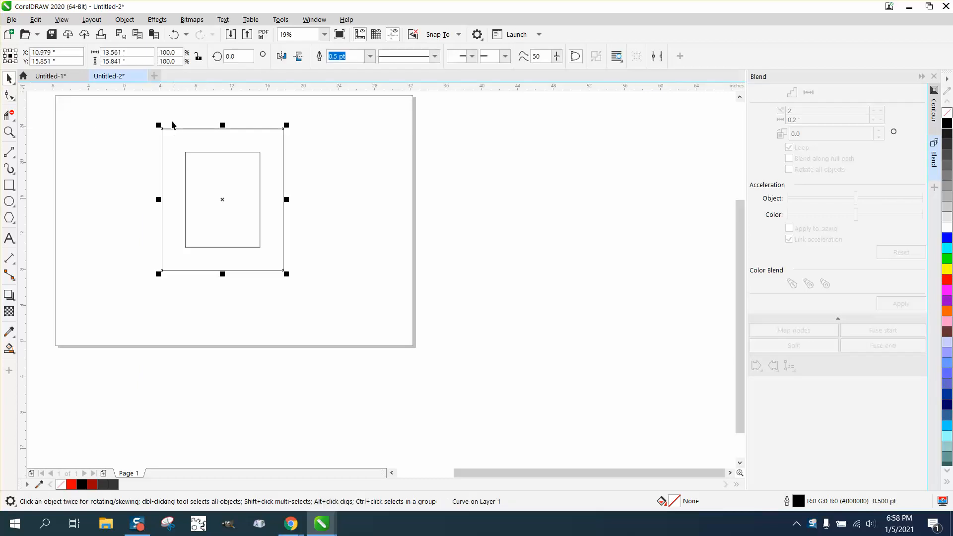
Blend the inner and outer rectangles using 2 blend steps.
{"action": "left_click_drag", "start_coordinate": [138, 109], "coordinate": [308, 278]}
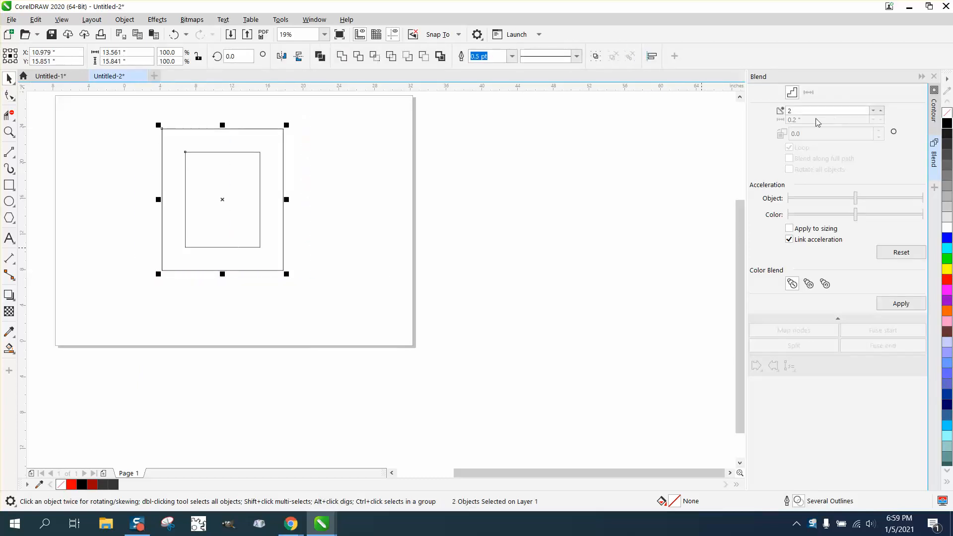
{"action": "left_click", "coordinate": [158, 21]}
{"action": "left_click", "coordinate": [531, 259]}
{"action": "left_click", "coordinate": [901, 303]}
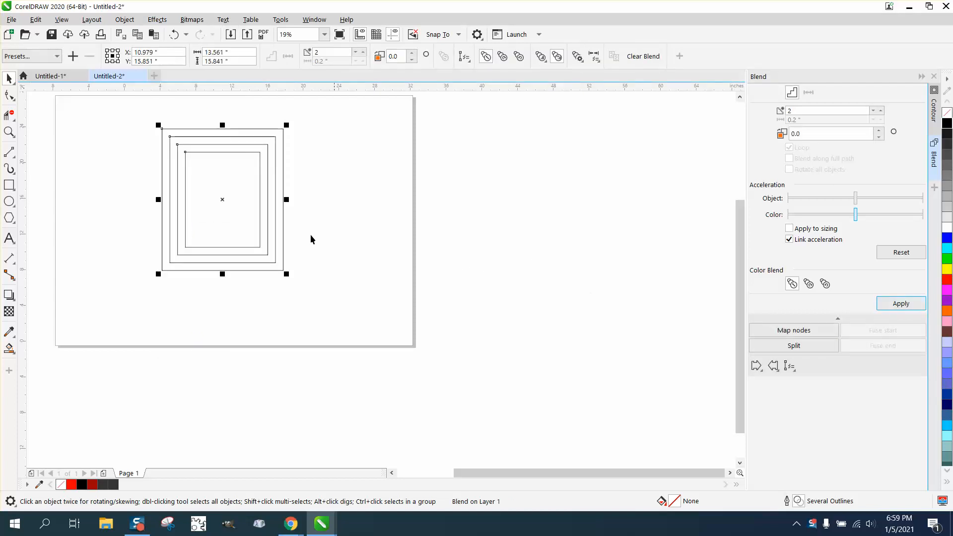
Break the rectangle blend apart and ungroup the resulting objects into separate rectangles.
{"action": "left_click", "coordinate": [124, 20]}
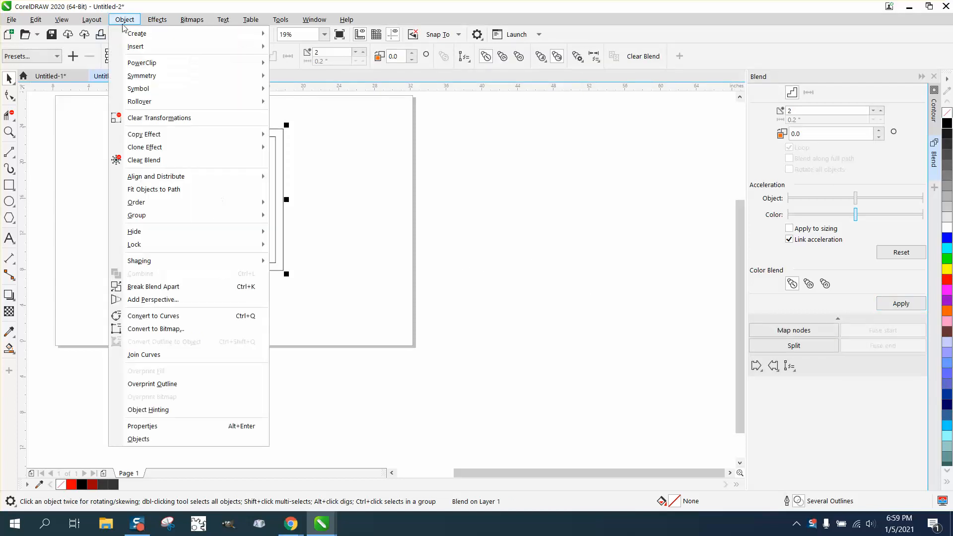
{"action": "left_click", "coordinate": [150, 286]}
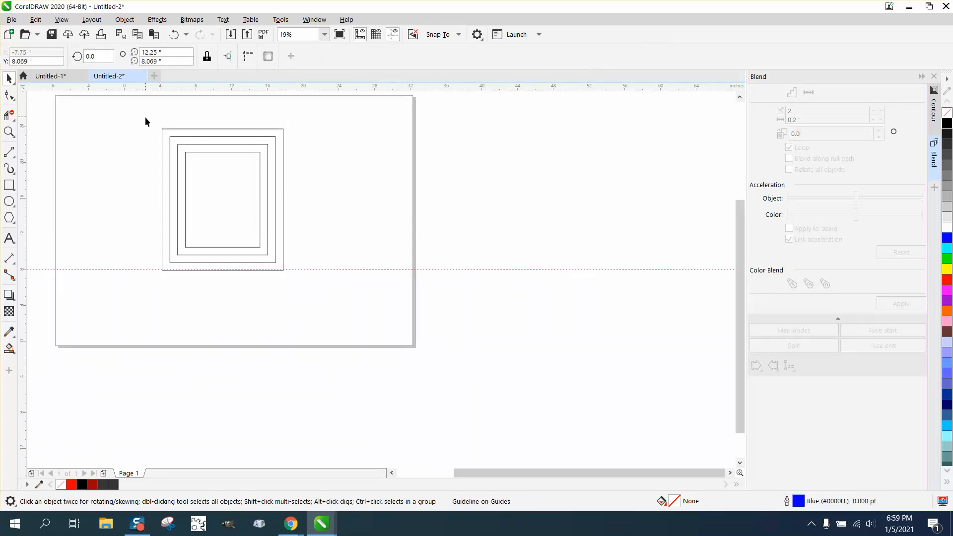
{"action": "left_click_drag", "start_coordinate": [145, 121], "coordinate": [375, 315]}
{"action": "left_click", "coordinate": [124, 19]}
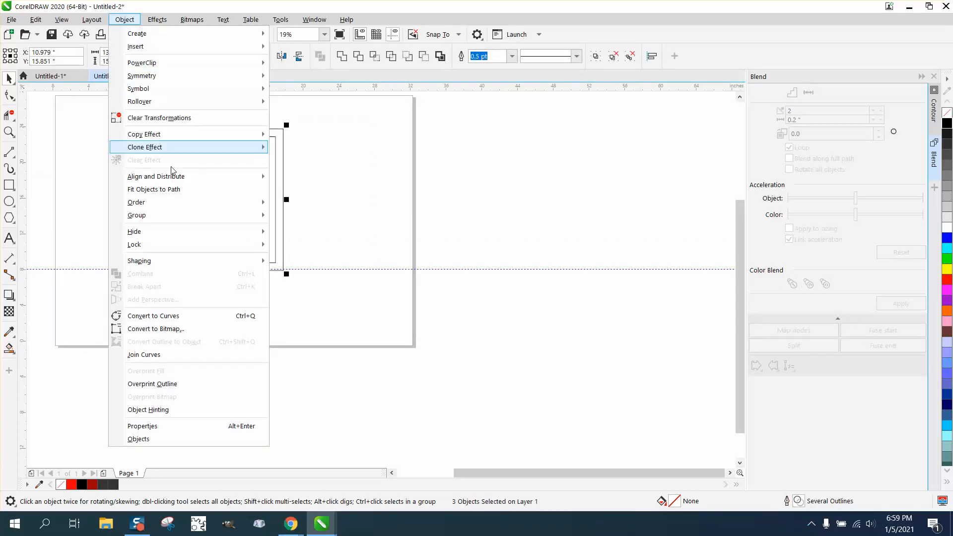
{"action": "mouse_move", "coordinate": [169, 227]}
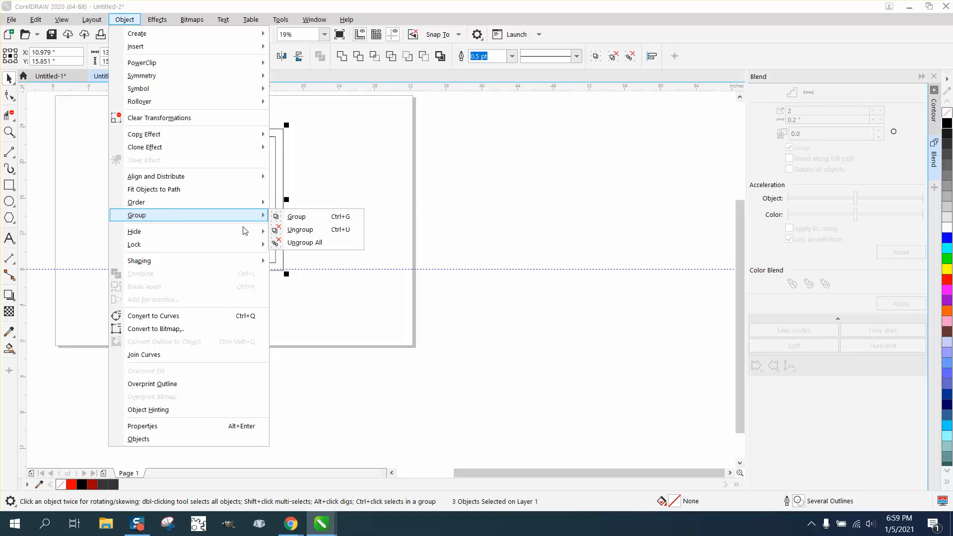
{"action": "left_click", "coordinate": [302, 228]}
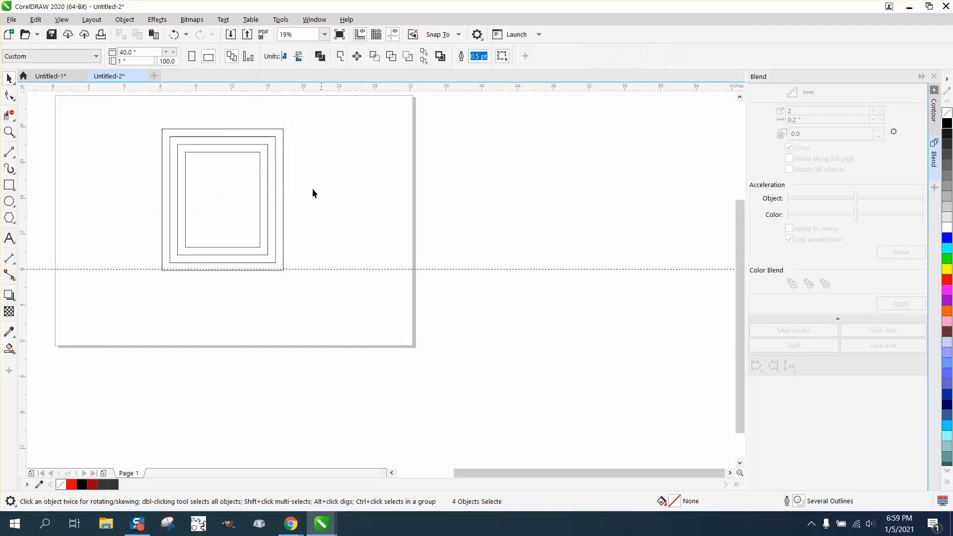
{"action": "left_click", "coordinate": [269, 155]}
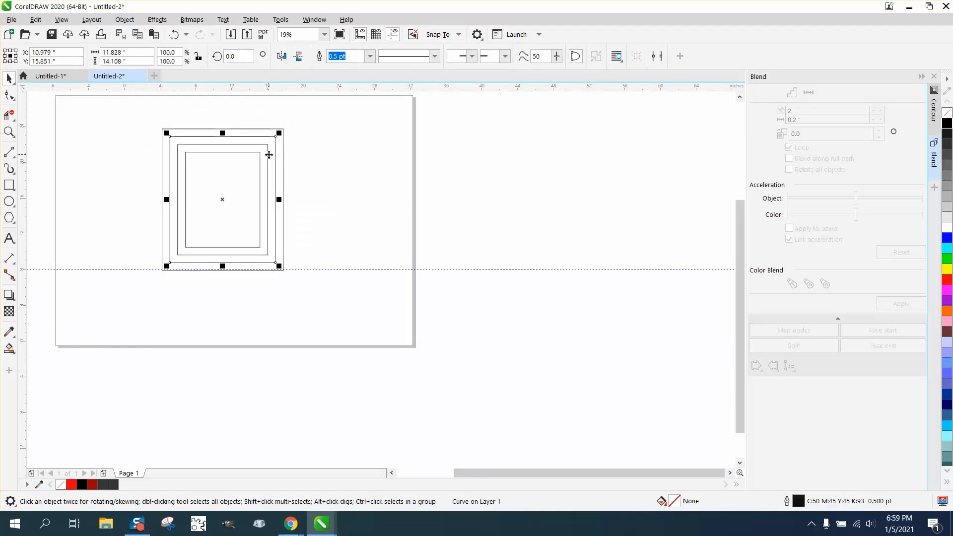
{"action": "left_click", "coordinate": [269, 159]}
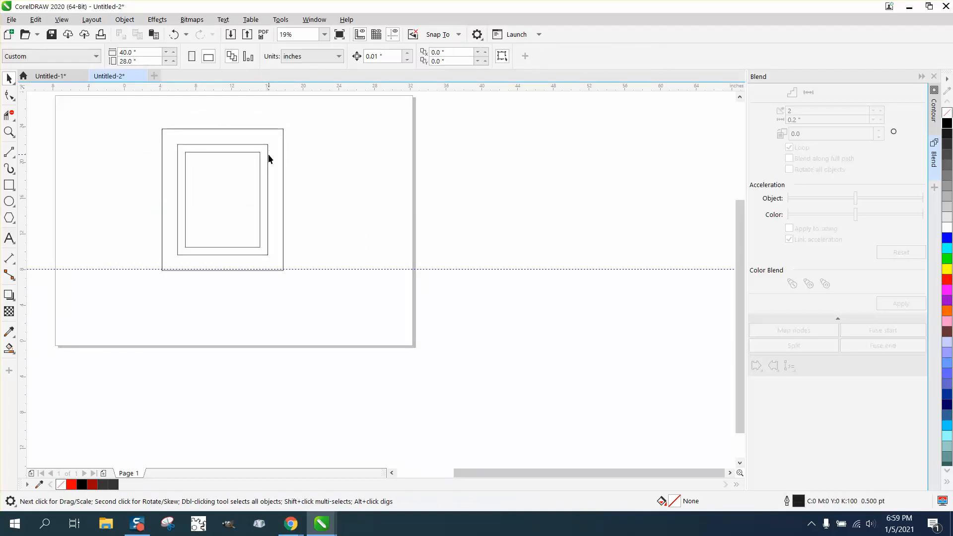
{"action": "left_click", "coordinate": [173, 34]}
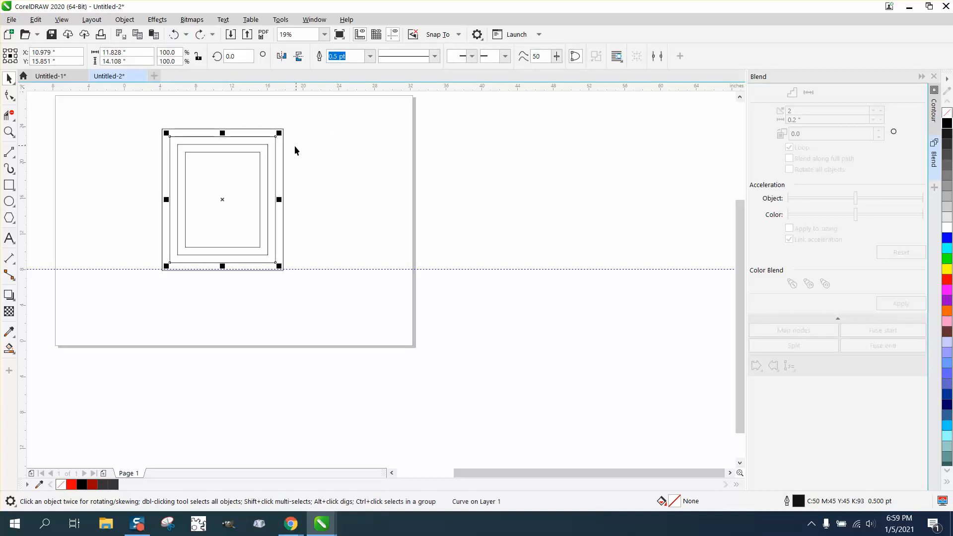
Set the outline width of the two middle rectangles to 12 pt.
{"action": "left_click", "coordinate": [268, 149], "text": "shift"}
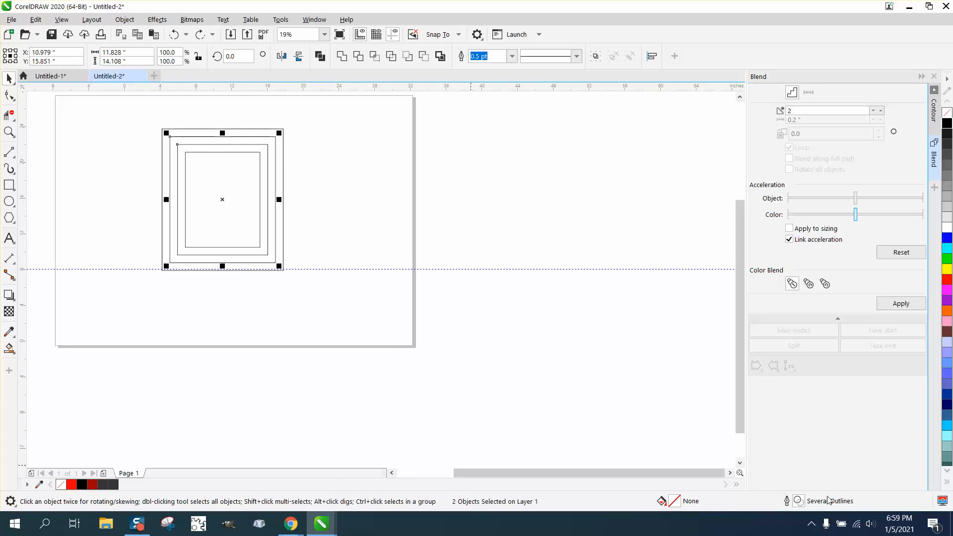
{"action": "double_click", "coordinate": [797, 501]}
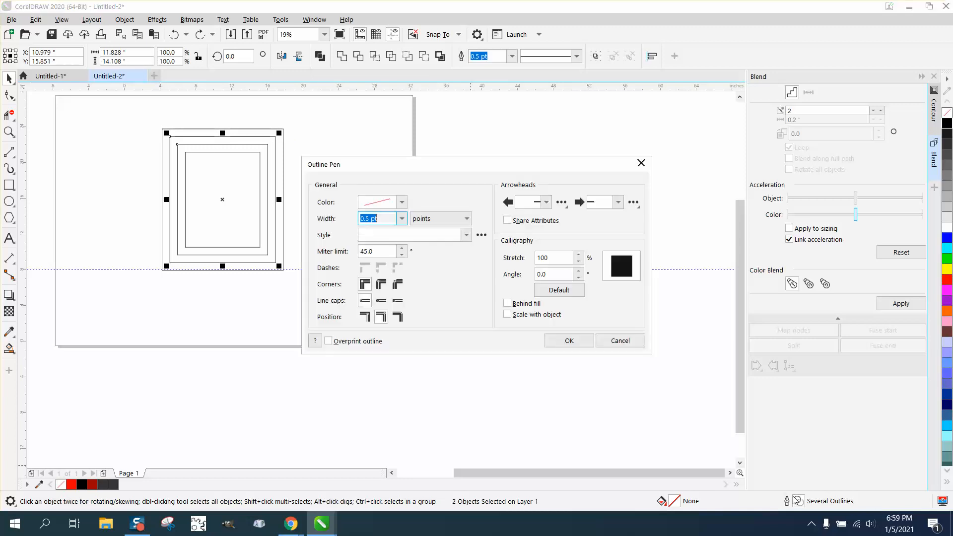
{"action": "left_click", "coordinate": [402, 218]}
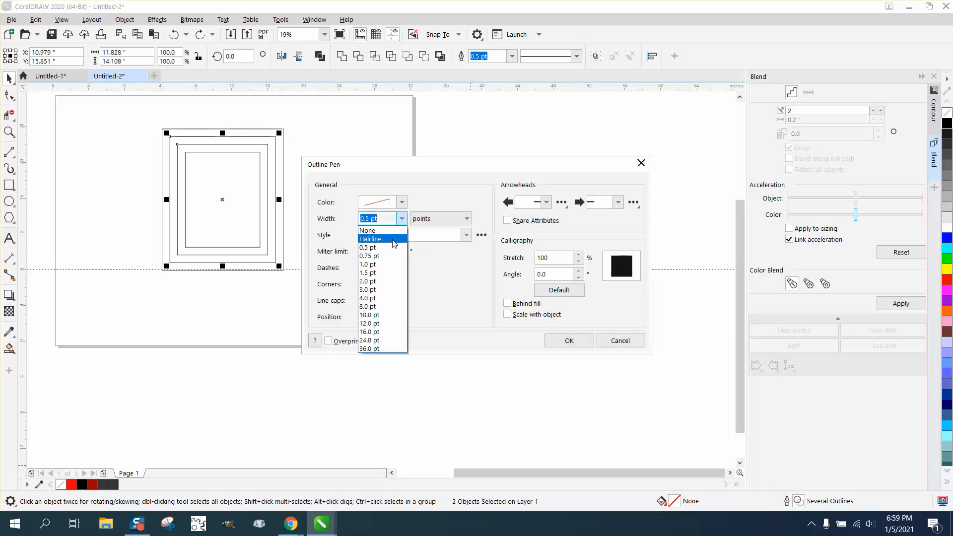
{"action": "left_click", "coordinate": [376, 323]}
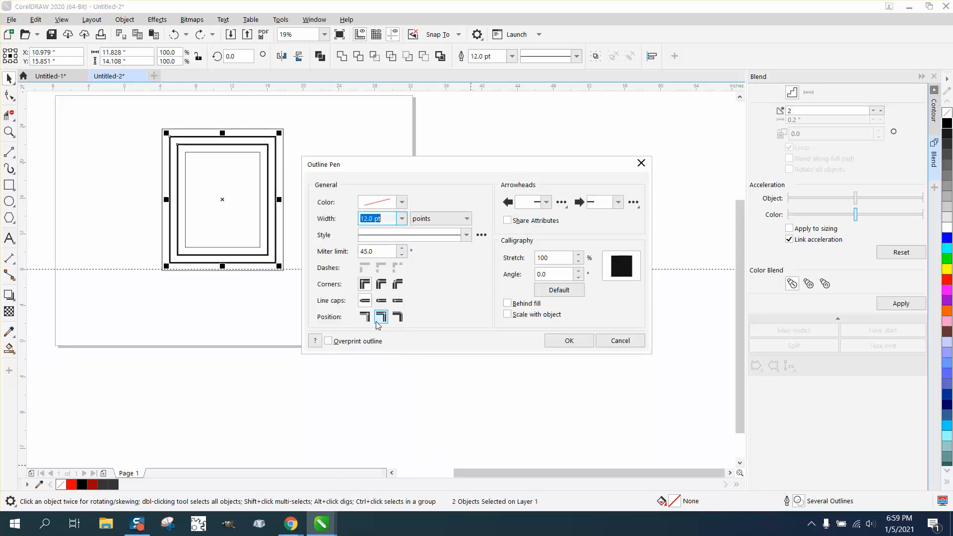
Set the outline colour of the two middle rectangles to black from the RGB palette and apply the outline settings.
{"action": "left_click", "coordinate": [402, 202]}
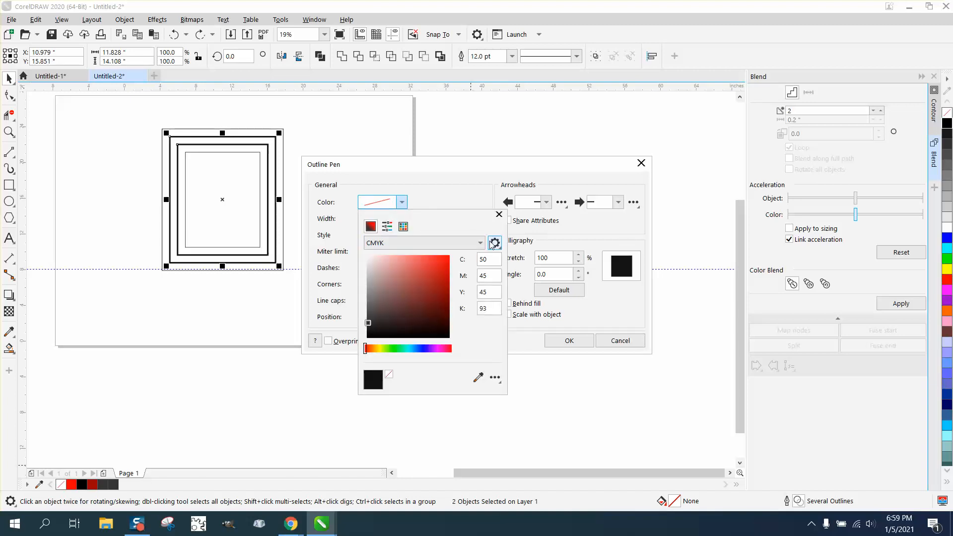
{"action": "left_click", "coordinate": [446, 242]}
{"action": "left_click", "coordinate": [370, 280]}
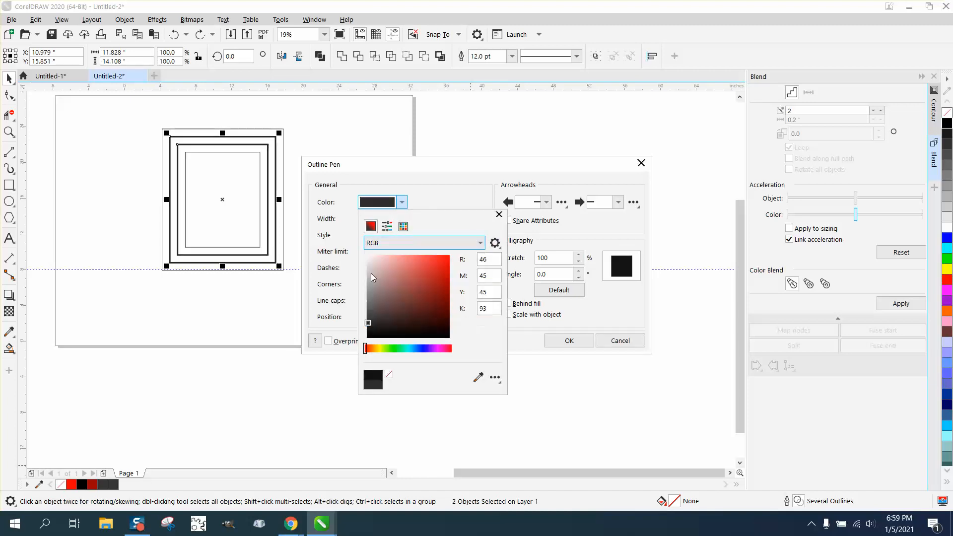
{"action": "left_click", "coordinate": [403, 226]}
{"action": "left_click", "coordinate": [375, 259]}
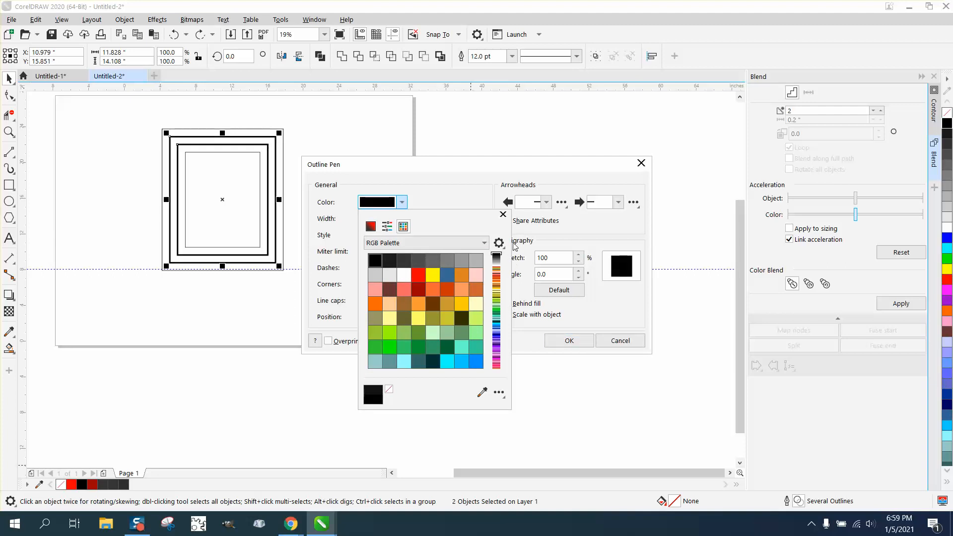
{"action": "left_click", "coordinate": [503, 214]}
{"action": "left_click", "coordinate": [569, 340]}
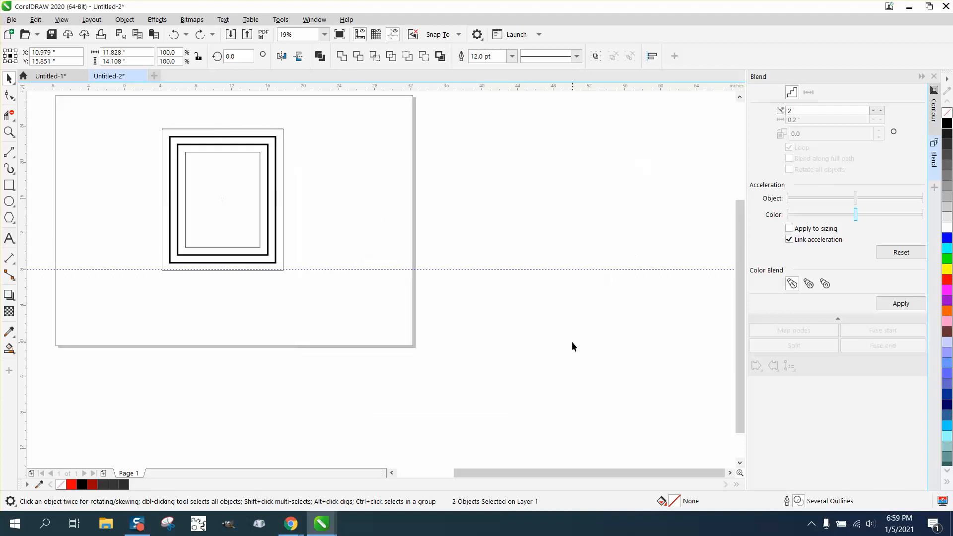
{"action": "left_click", "coordinate": [313, 189]}
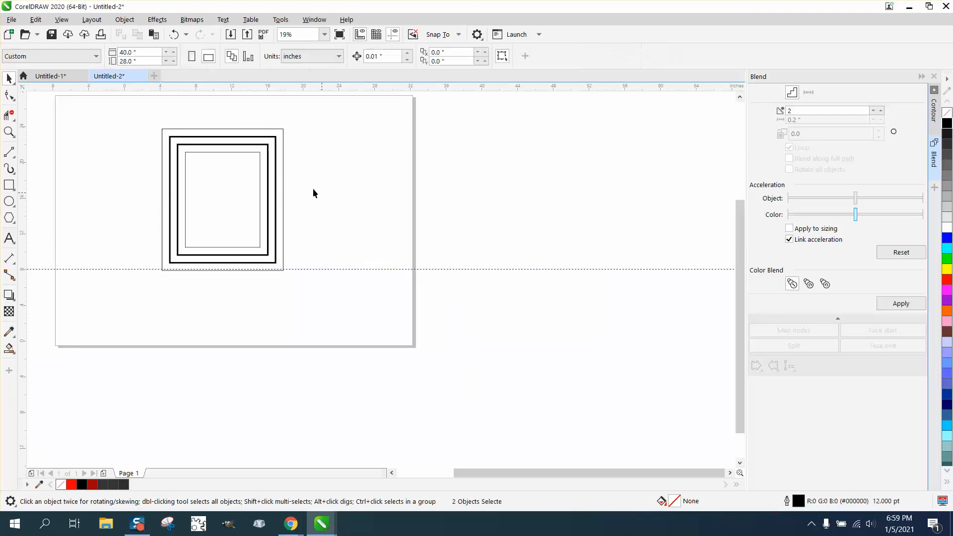
Give the outermost rectangle a red outline with hairline width.
{"action": "left_click", "coordinate": [284, 170]}
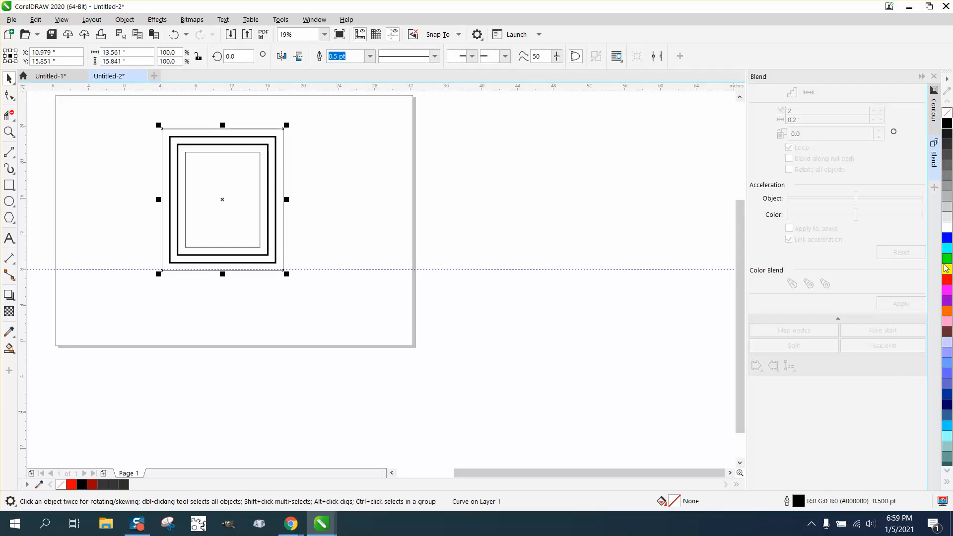
{"action": "right_click", "coordinate": [947, 280]}
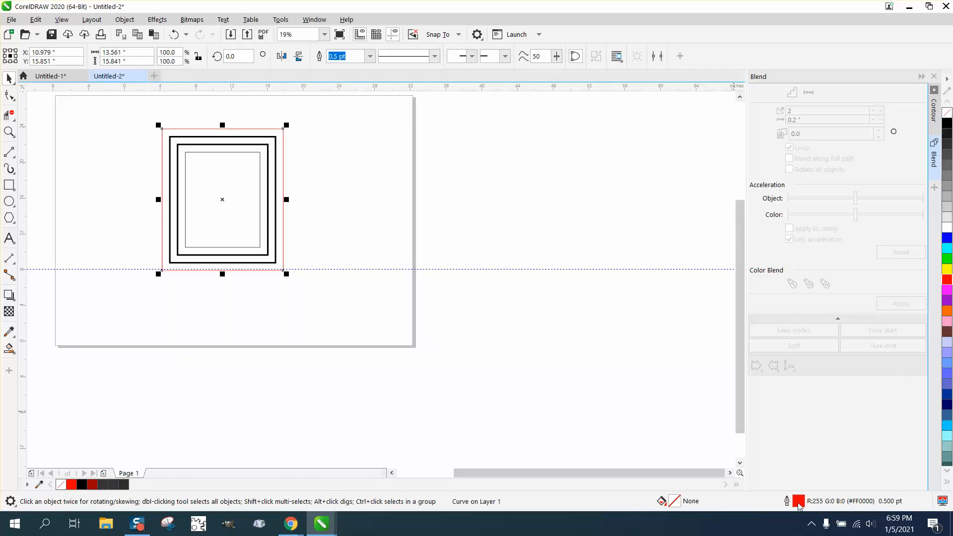
{"action": "double_click", "coordinate": [799, 503]}
{"action": "left_click", "coordinate": [401, 218]}
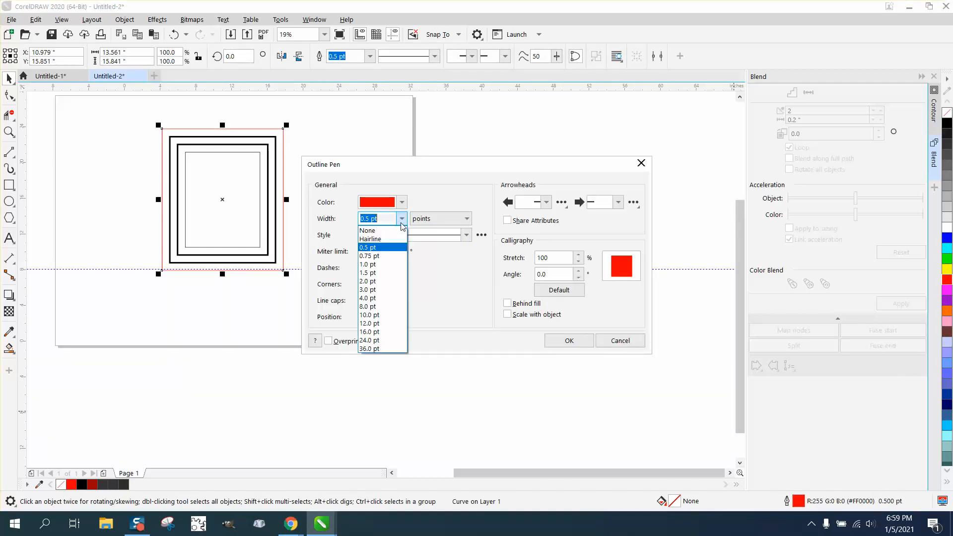
{"action": "left_click", "coordinate": [370, 238]}
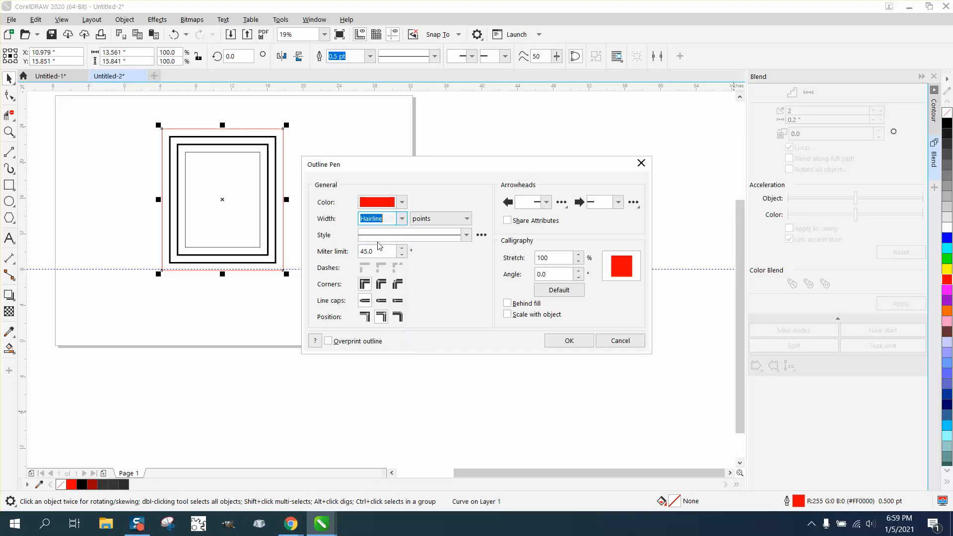
{"action": "left_click", "coordinate": [566, 341]}
Switch the innermost rectangle's outline colour to the RGB model and set its outline width to hairline.
{"action": "left_click", "coordinate": [262, 182]}
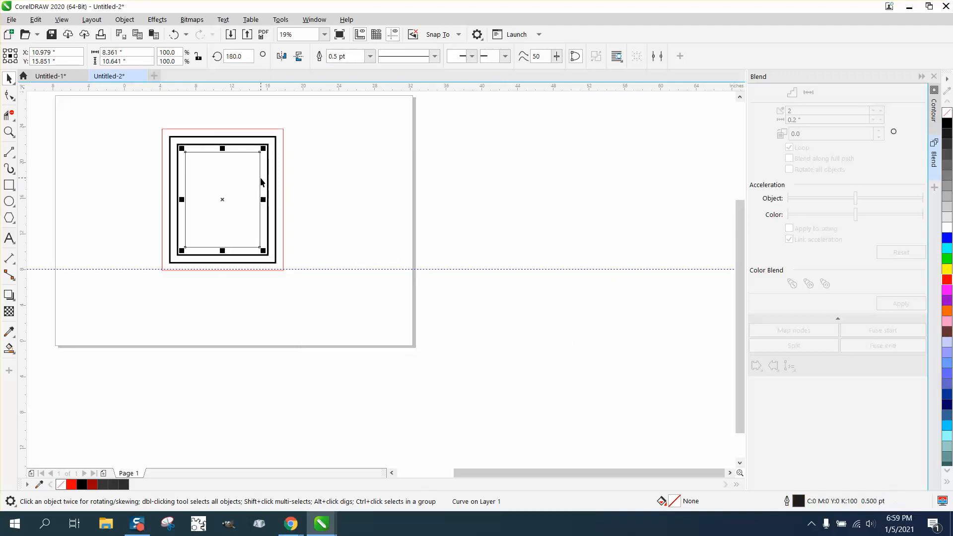
{"action": "double_click", "coordinate": [799, 500]}
{"action": "left_click", "coordinate": [400, 203]}
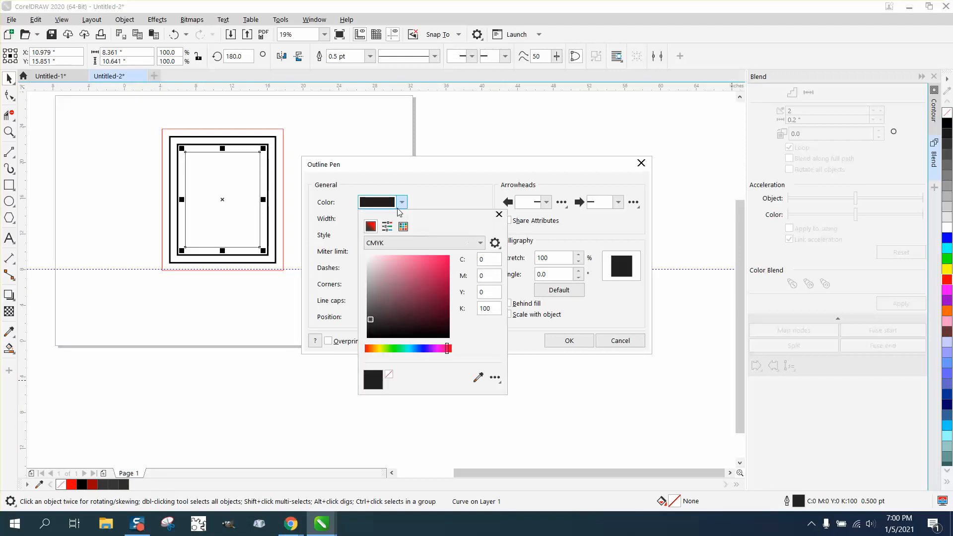
{"action": "left_click", "coordinate": [480, 244]}
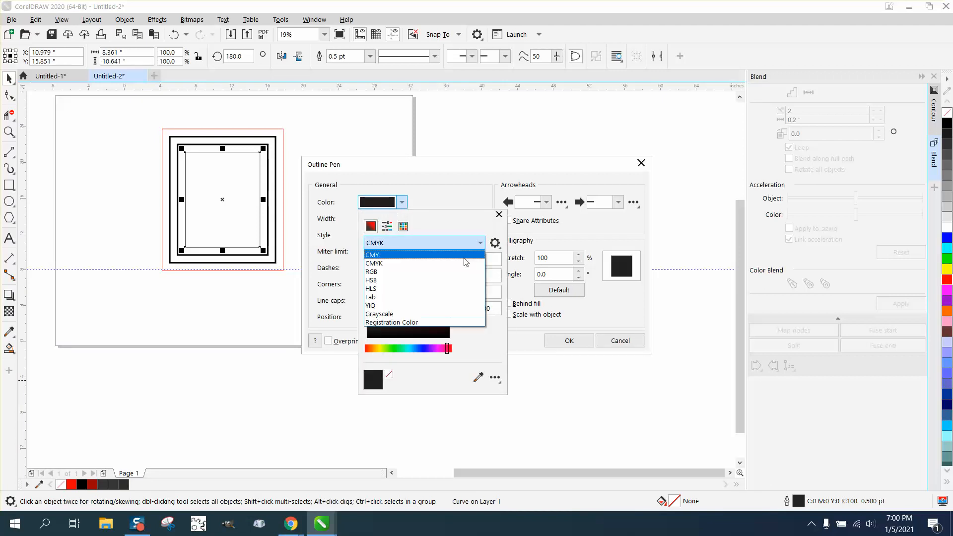
{"action": "left_click", "coordinate": [376, 271]}
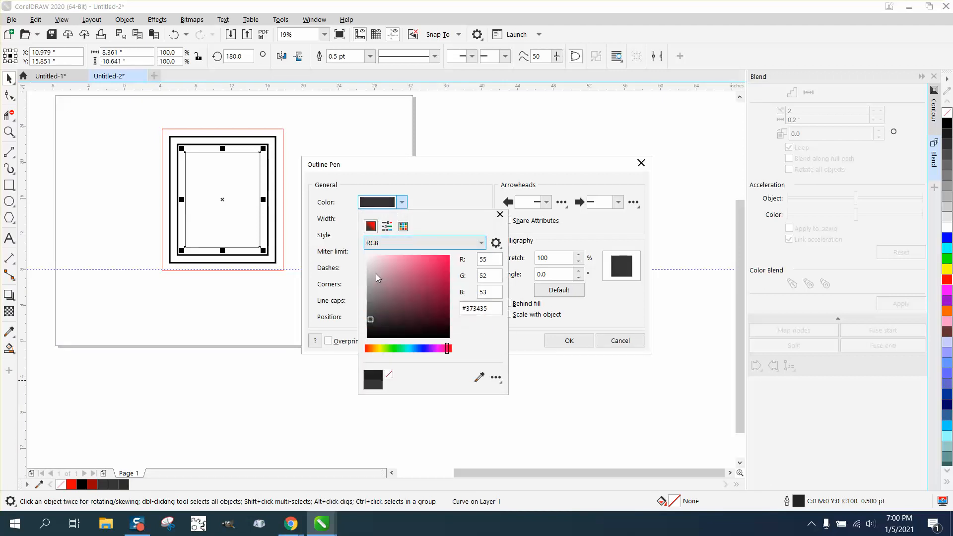
{"action": "left_click", "coordinate": [500, 214]}
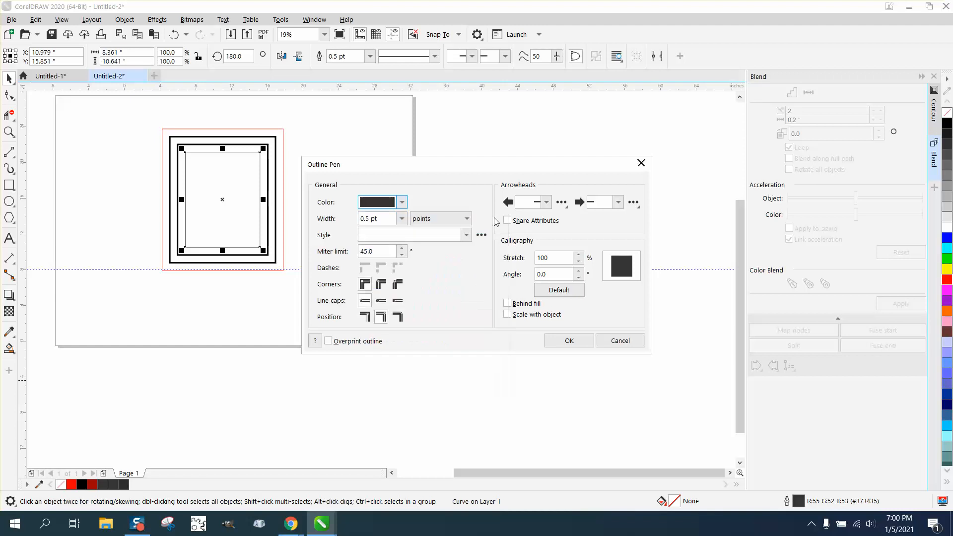
{"action": "left_click", "coordinate": [401, 219]}
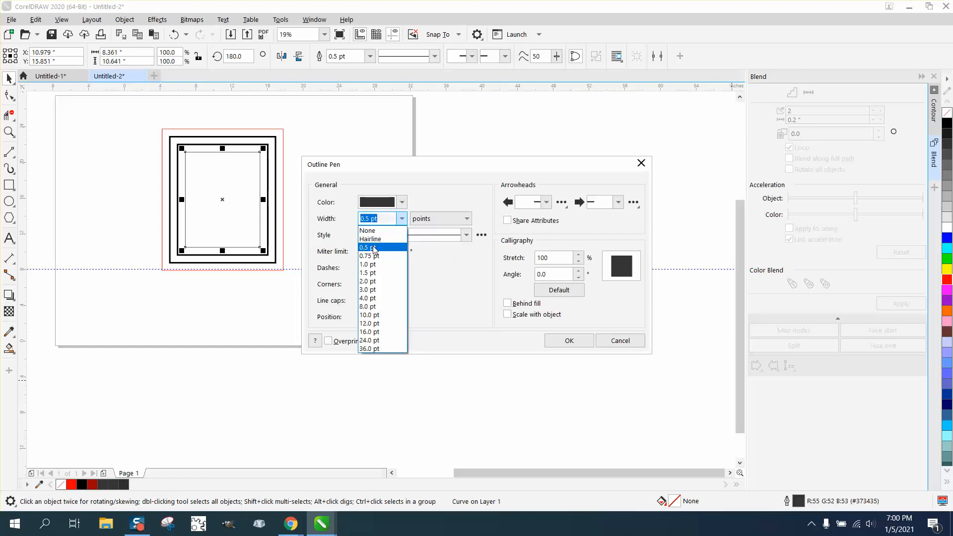
{"action": "left_click", "coordinate": [392, 233]}
Set the innermost rectangle's outline colour to red from the RGB palette and apply the outline settings.
{"action": "left_click", "coordinate": [401, 202]}
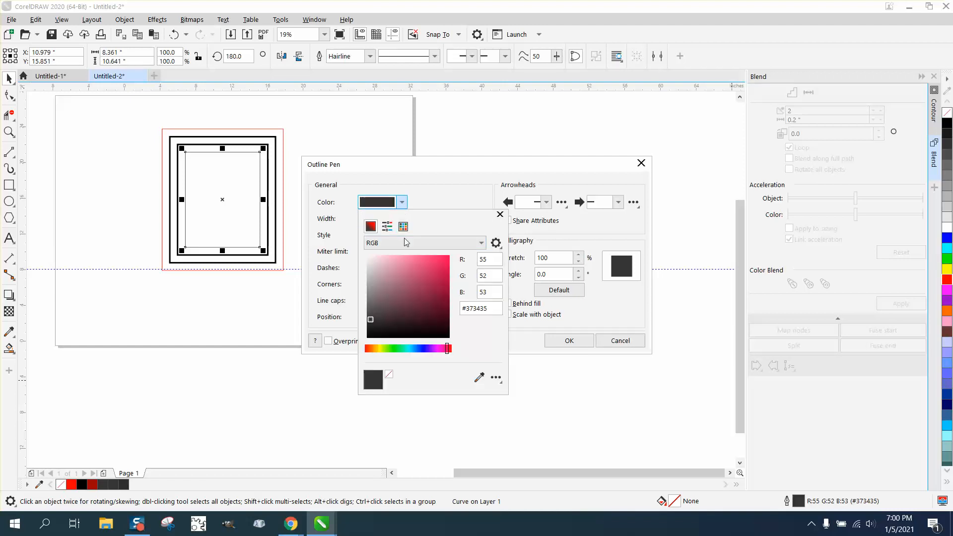
{"action": "left_click", "coordinate": [403, 226]}
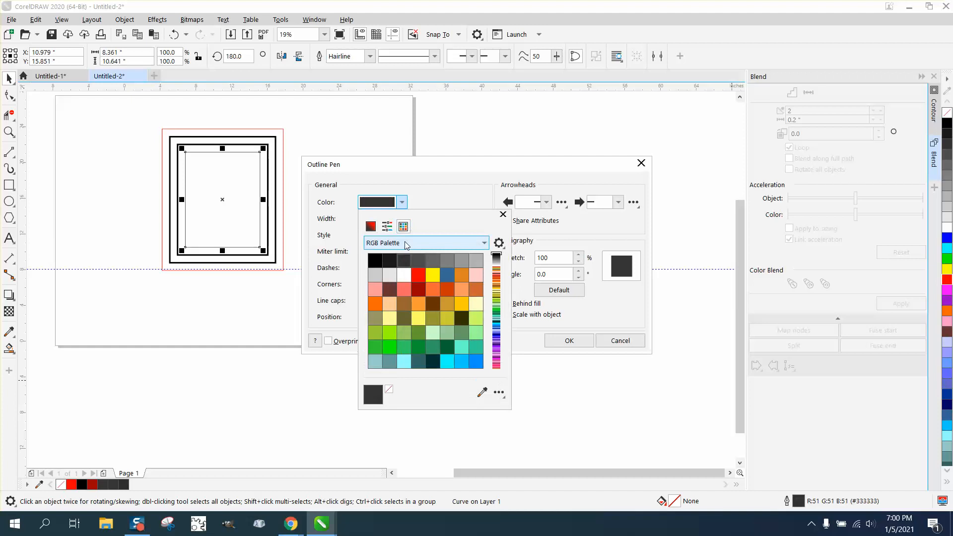
{"action": "left_click", "coordinate": [418, 275]}
{"action": "left_click", "coordinate": [589, 346]}
{"action": "left_click", "coordinate": [587, 342]}
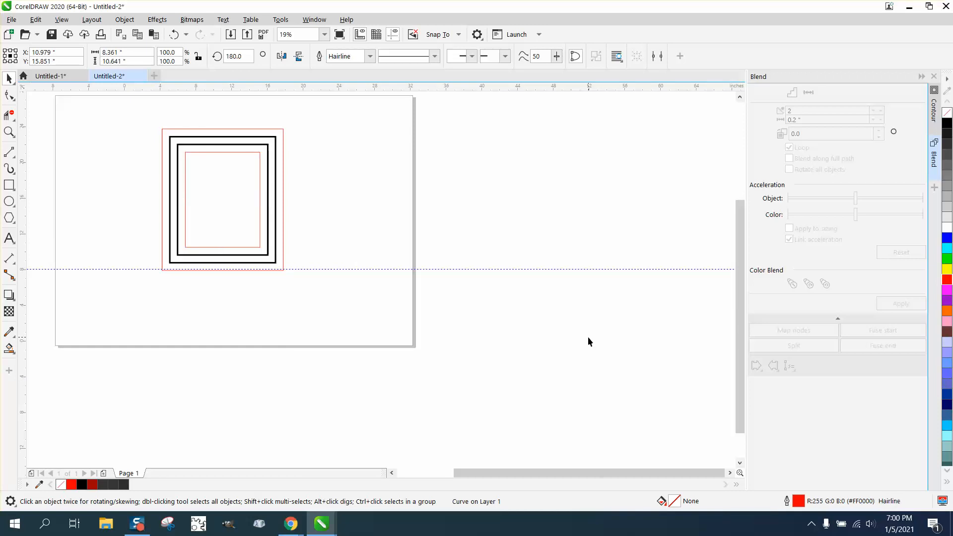
Dimension the two outer gaps on the rectangles' left side and the innermost gap on their right side.
{"action": "left_click", "coordinate": [9, 132]}
{"action": "left_click_drag", "start_coordinate": [142, 145], "coordinate": [296, 233]}
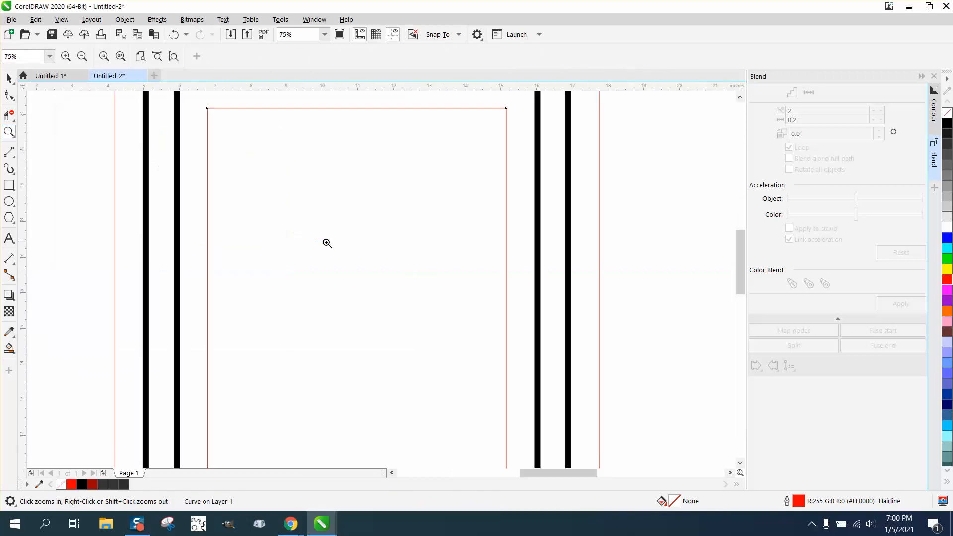
{"action": "left_click", "coordinate": [14, 265]}
{"action": "left_click", "coordinate": [70, 257]}
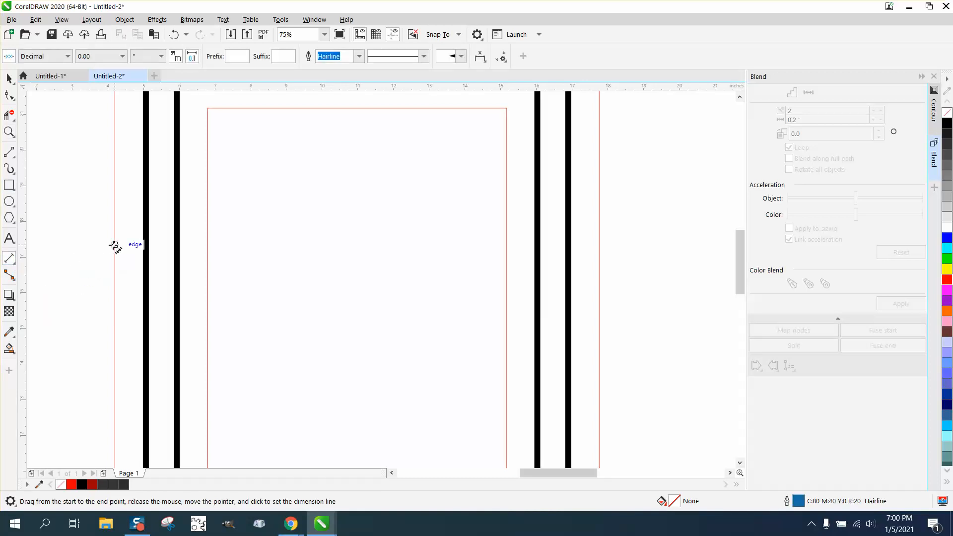
{"action": "left_click_drag", "start_coordinate": [115, 240], "coordinate": [177, 261]}
{"action": "left_click", "coordinate": [145, 240]}
{"action": "left_click", "coordinate": [179, 263]}
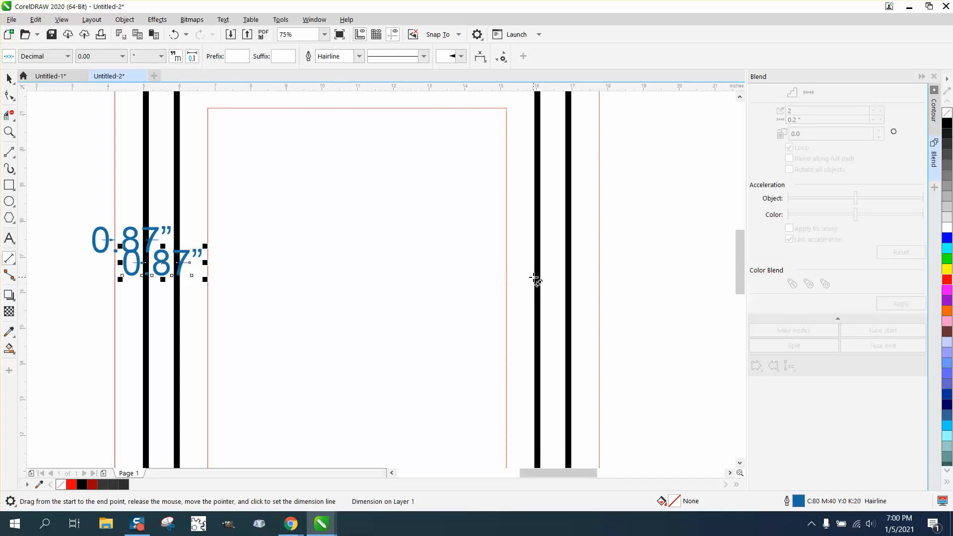
{"action": "left_click_drag", "start_coordinate": [537, 277], "coordinate": [510, 278]}
{"action": "left_click", "coordinate": [511, 277]}
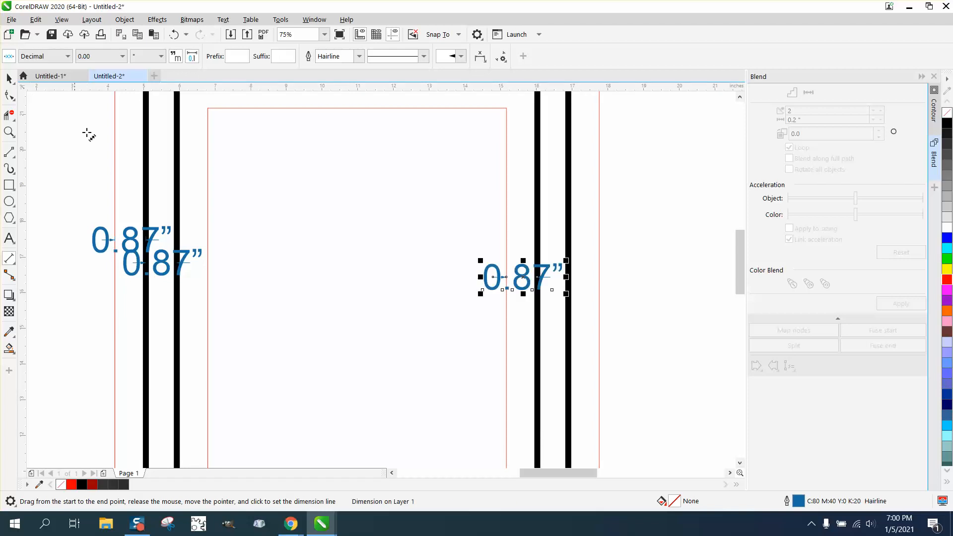
Delete the three dimensions between the nested rectangles.
{"action": "left_click", "coordinate": [9, 78]}
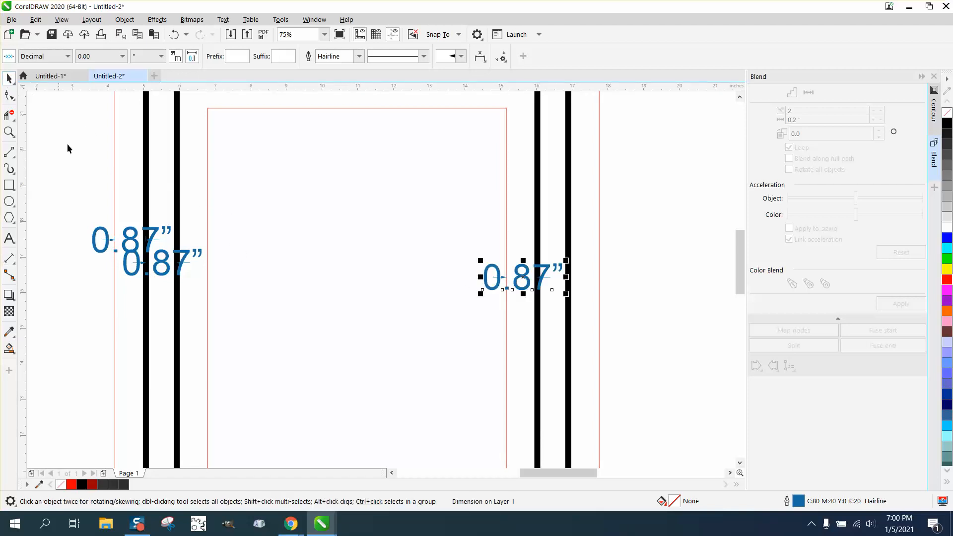
{"action": "left_click", "coordinate": [92, 181]}
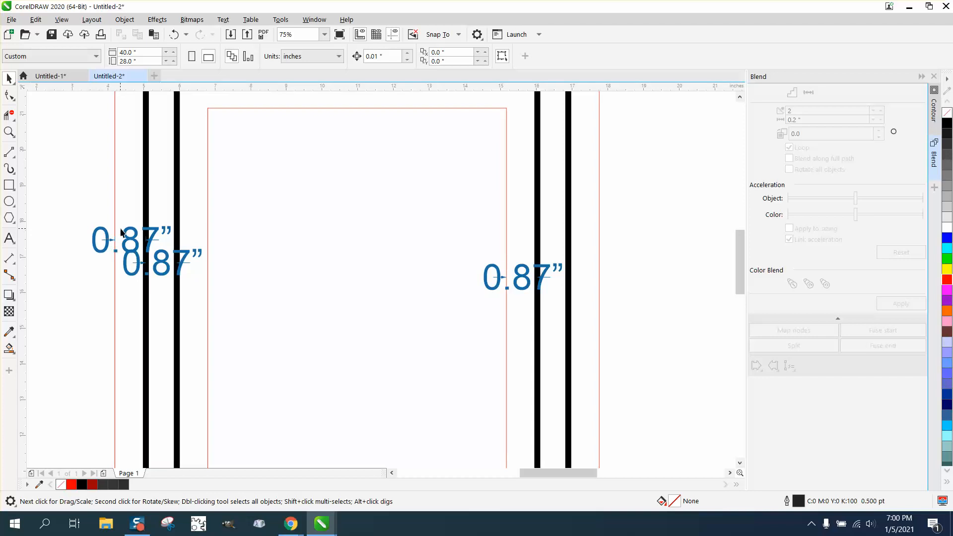
{"action": "left_click", "coordinate": [127, 231]}
{"action": "key", "text": "Delete"}
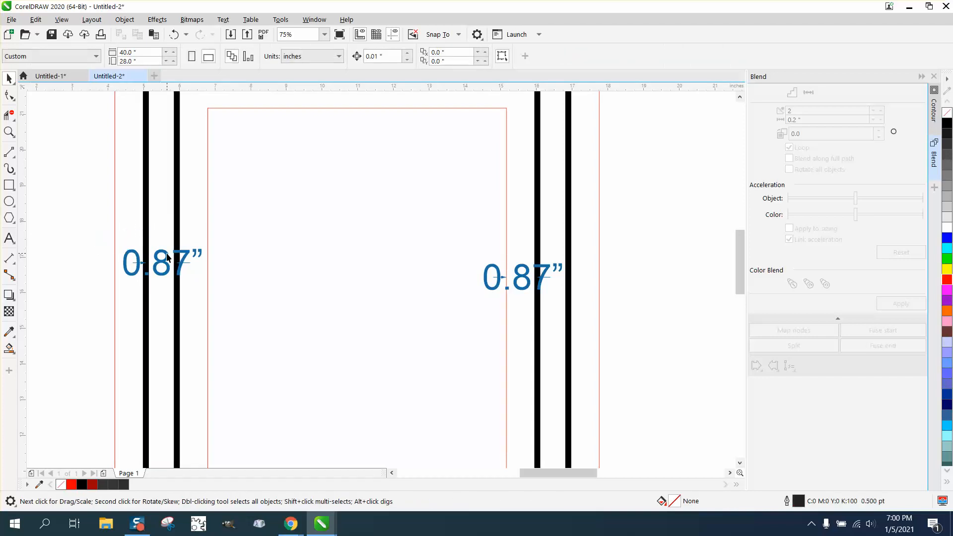
{"action": "left_click", "coordinate": [167, 256]}
{"action": "key", "text": "Delete"}
{"action": "left_click", "coordinate": [486, 277]}
{"action": "key", "text": "Delete"}
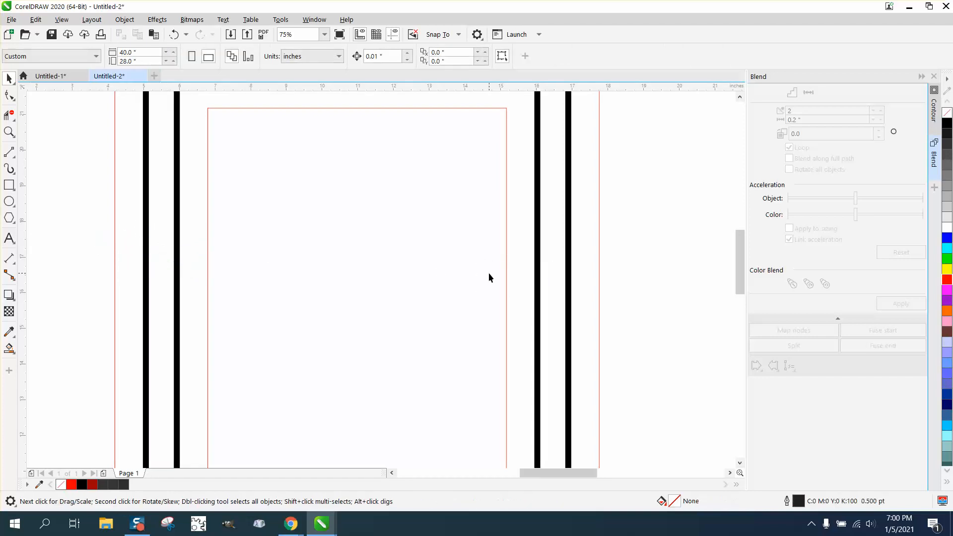
Undo the dimension, outline, ungrouping and blend changes back to the two original rectangles.
{"action": "scroll", "coordinate": [460, 252], "scroll_direction": "down", "scroll_amount": 2}
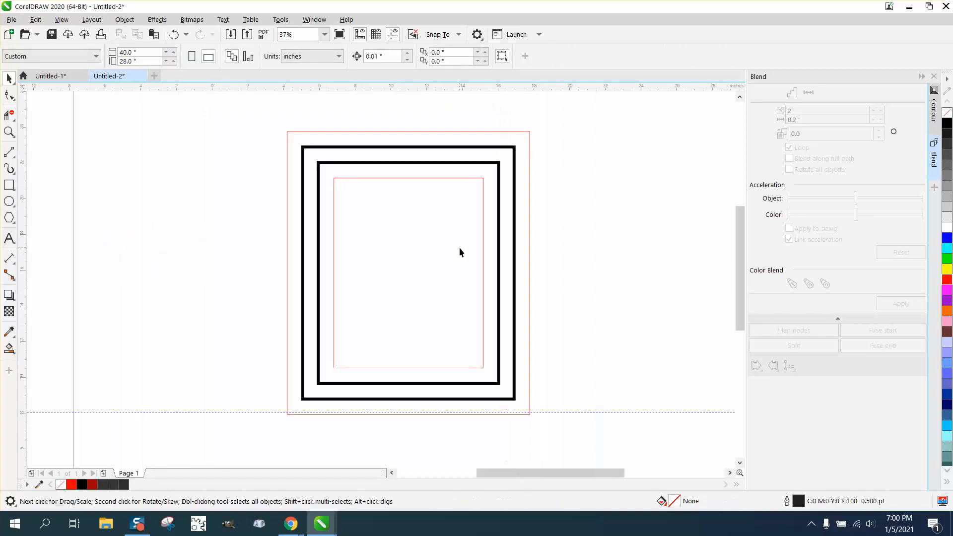
{"action": "left_click", "coordinate": [173, 35]}
{"action": "left_click", "coordinate": [173, 34]}
{"action": "left_click", "coordinate": [174, 35]}
{"action": "left_click", "coordinate": [173, 35]}
{"action": "left_click", "coordinate": [173, 34]}
{"action": "left_click", "coordinate": [173, 34]}
{"action": "left_click", "coordinate": [172, 37]}
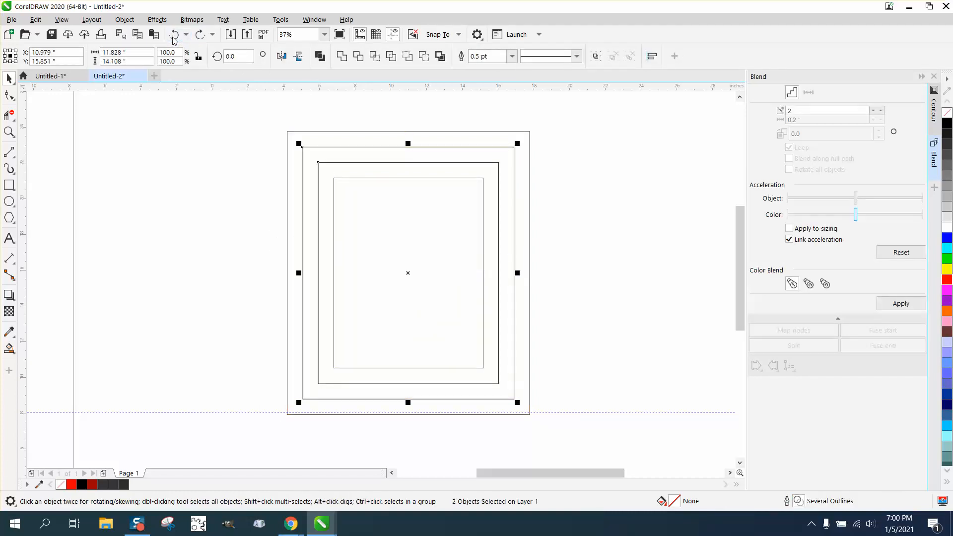
{"action": "left_click", "coordinate": [172, 38]}
{"action": "left_click", "coordinate": [171, 38]}
{"action": "left_click", "coordinate": [171, 38]}
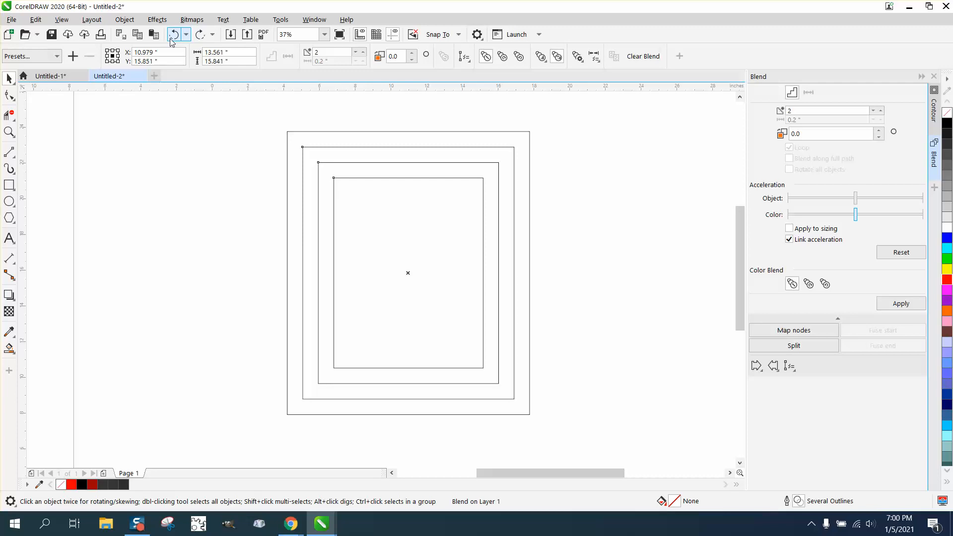
{"action": "left_click", "coordinate": [171, 38]}
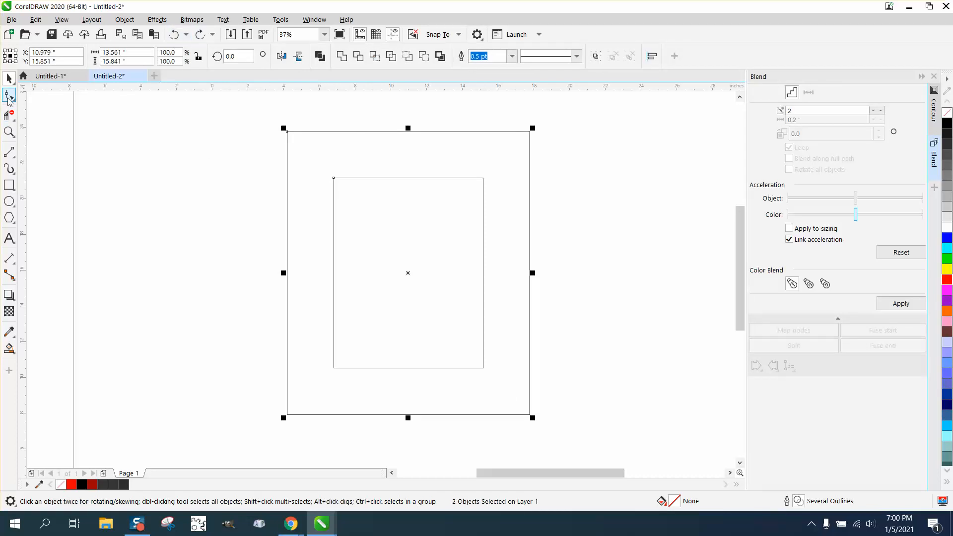
Narrow the inner rectangle to about 7.42 in wide and centre both rectangles on the page.
{"action": "left_click", "coordinate": [591, 148]}
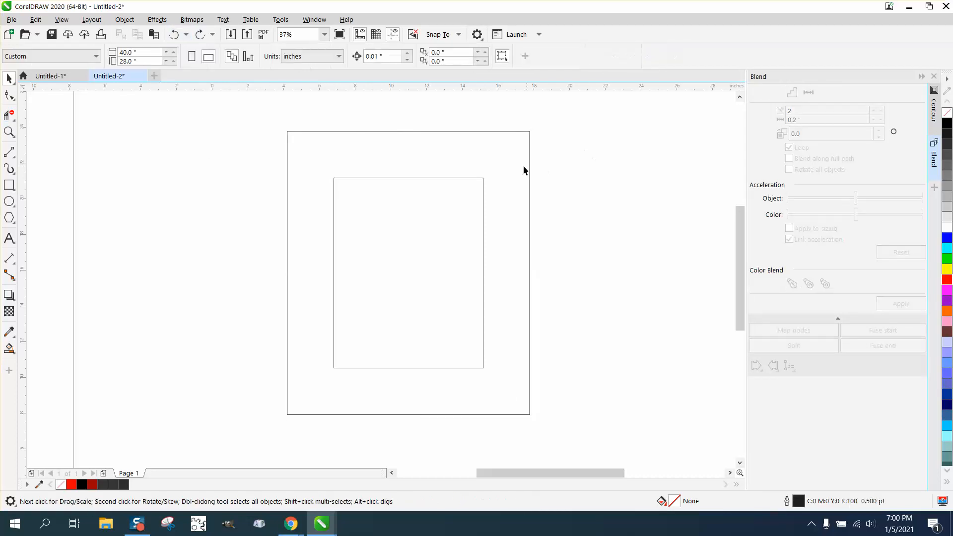
{"action": "left_click", "coordinate": [481, 183]}
{"action": "left_click_drag", "start_coordinate": [487, 273], "coordinate": [470, 274]}
{"action": "key", "text": "p"}
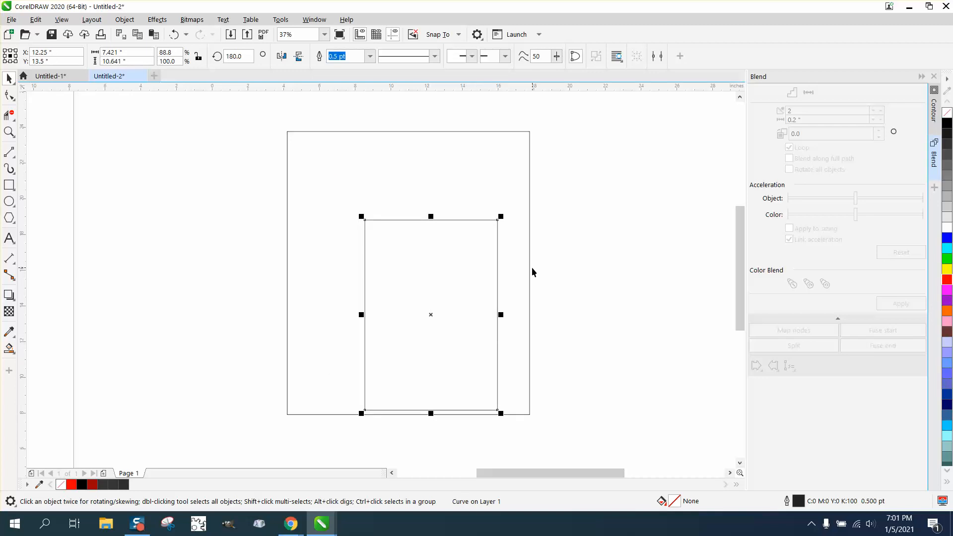
{"action": "left_click", "coordinate": [484, 133]}
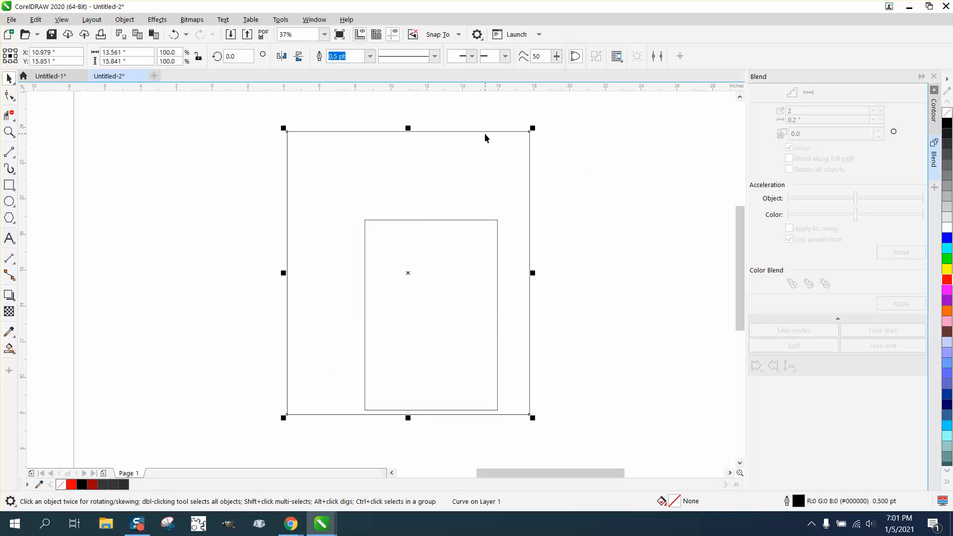
{"action": "key", "text": "p"}
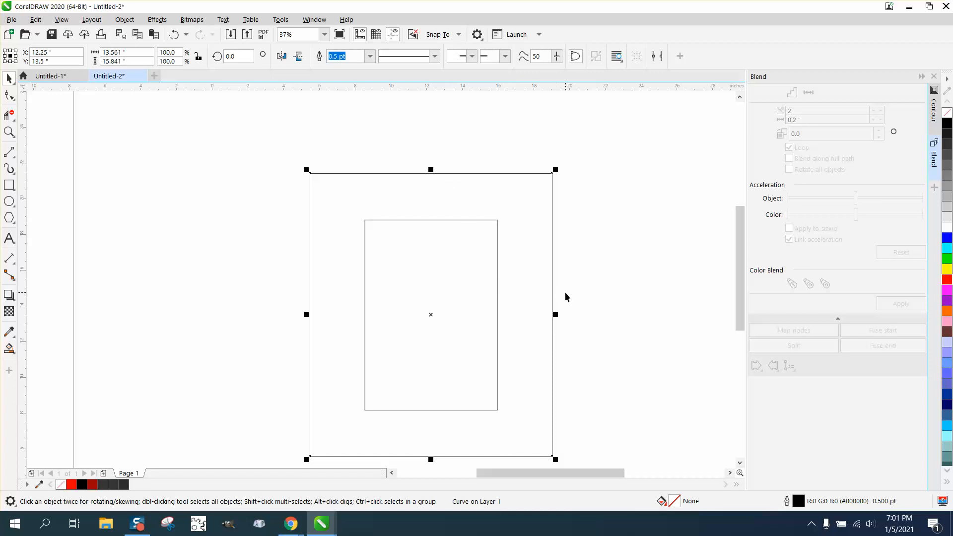
Resize the inner rectangle to about 12.42 in high and centre it on the page again.
{"action": "left_click", "coordinate": [440, 220]}
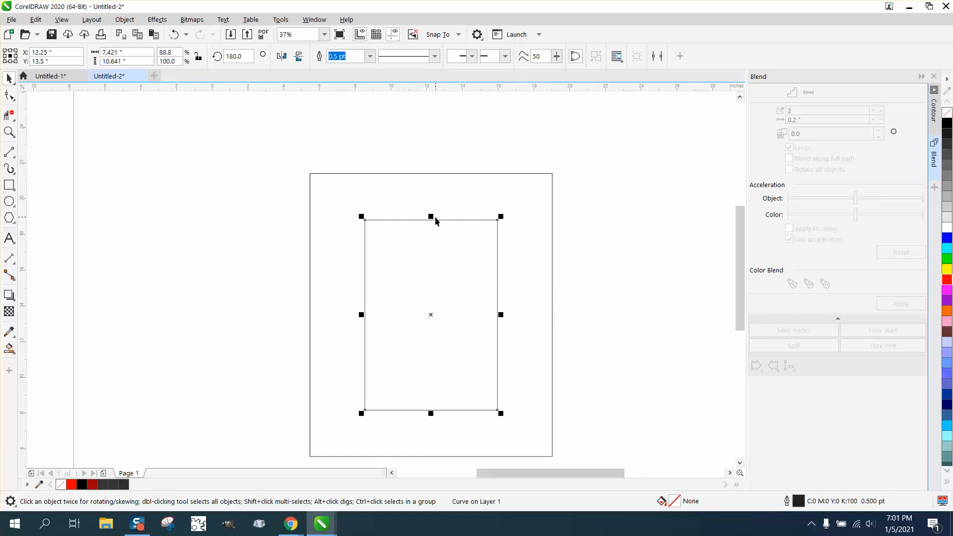
{"action": "left_click_drag", "start_coordinate": [430, 217], "coordinate": [434, 225]}
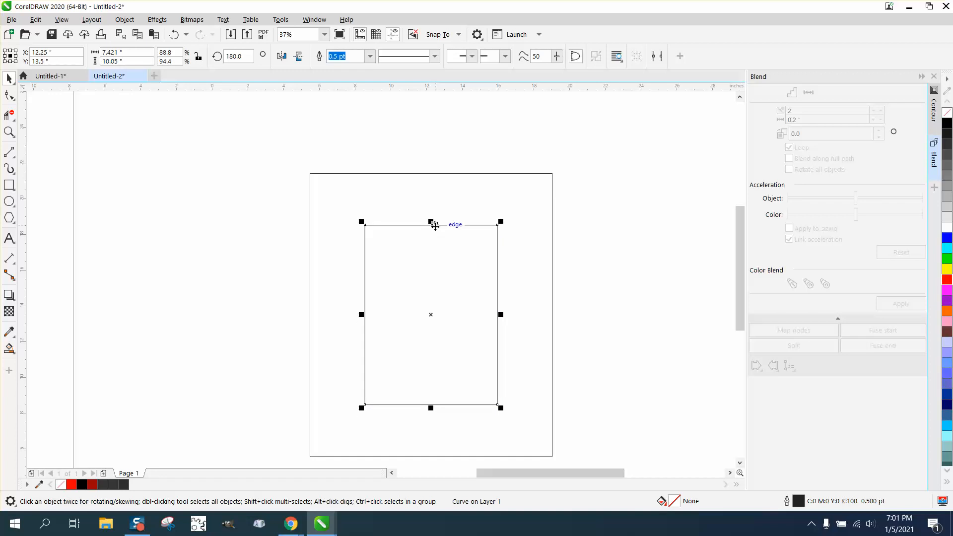
{"action": "scroll", "coordinate": [450, 208], "scroll_direction": "down", "scroll_amount": 2}
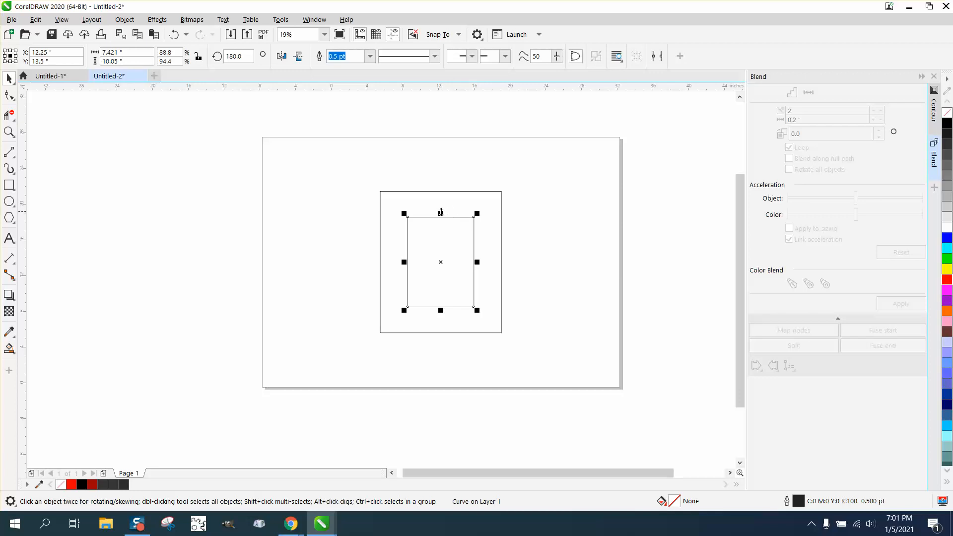
{"action": "left_click_drag", "start_coordinate": [440, 212], "coordinate": [440, 219]}
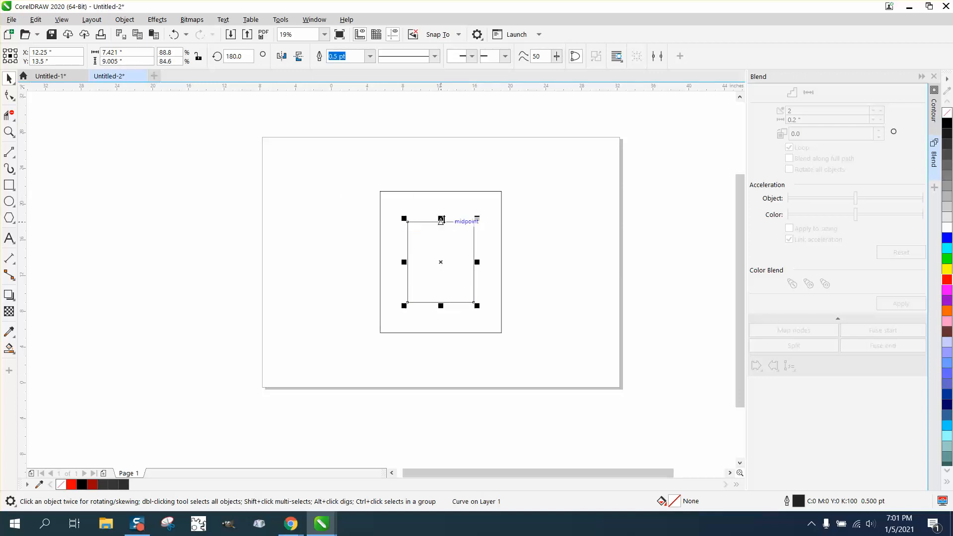
{"action": "left_click_drag", "start_coordinate": [440, 218], "coordinate": [442, 196]}
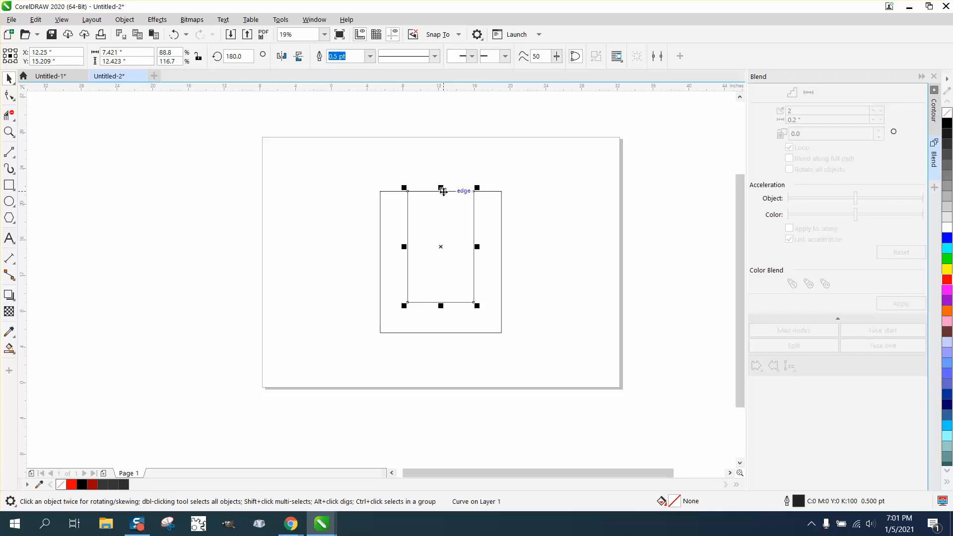
{"action": "left_click", "coordinate": [451, 165]}
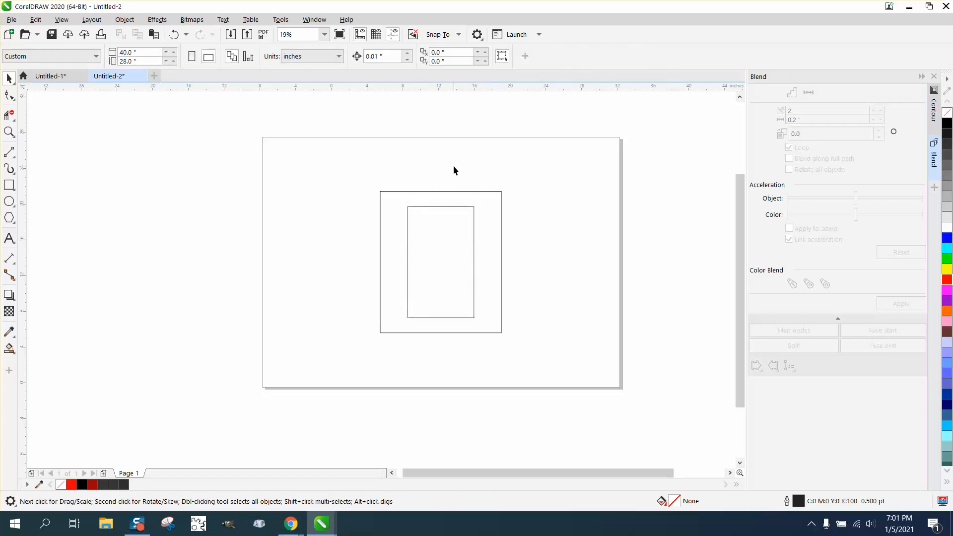
Examine the start nodes of the outer and inner rectangles with the Shape tool.
{"action": "left_click", "coordinate": [9, 132]}
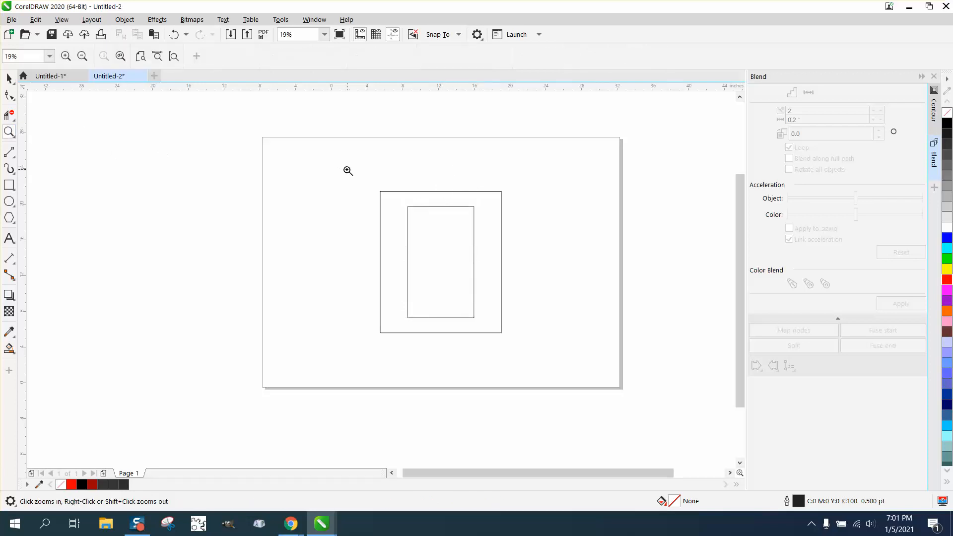
{"action": "left_click_drag", "start_coordinate": [346, 170], "coordinate": [506, 251]}
{"action": "left_click", "coordinate": [9, 95]}
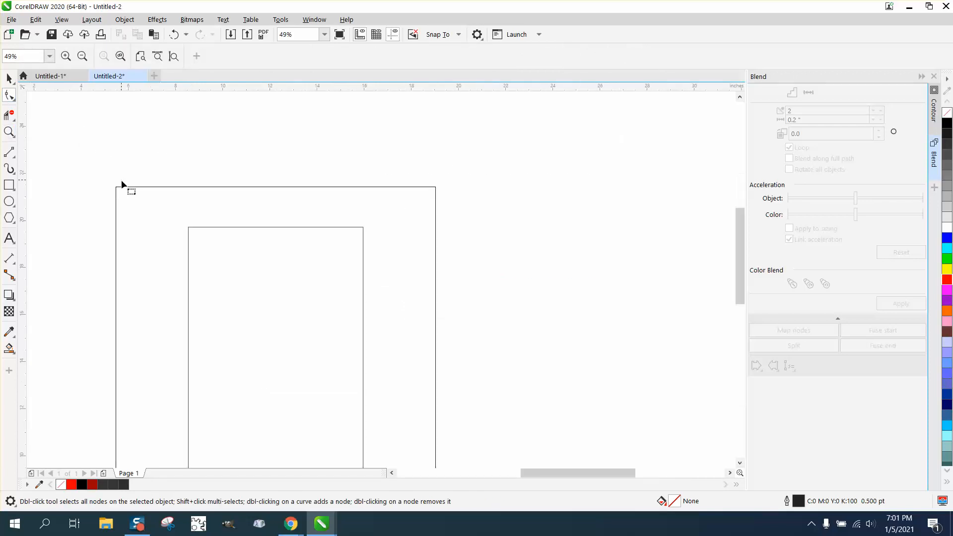
{"action": "left_click", "coordinate": [123, 188]}
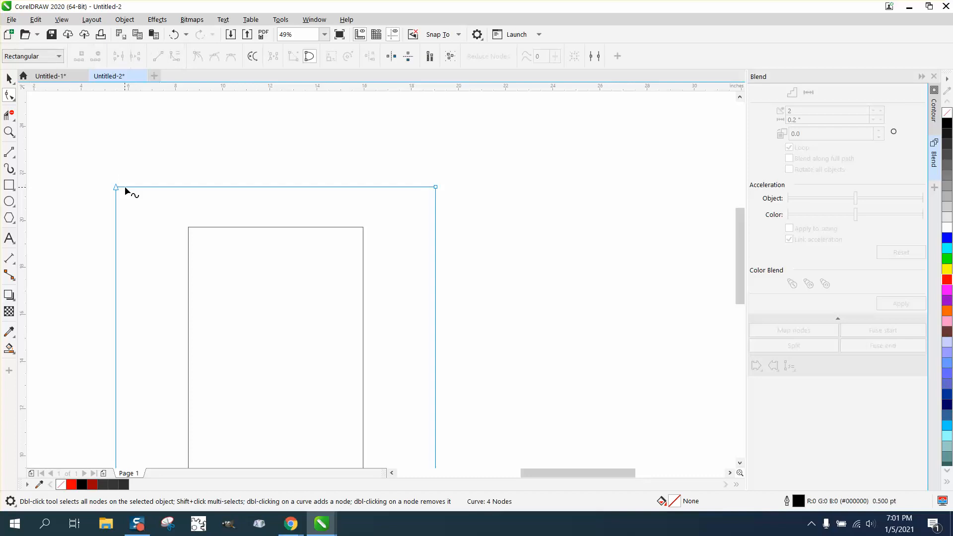
{"action": "left_click", "coordinate": [187, 228]}
{"action": "scroll", "coordinate": [161, 168], "scroll_direction": "down", "scroll_amount": 2}
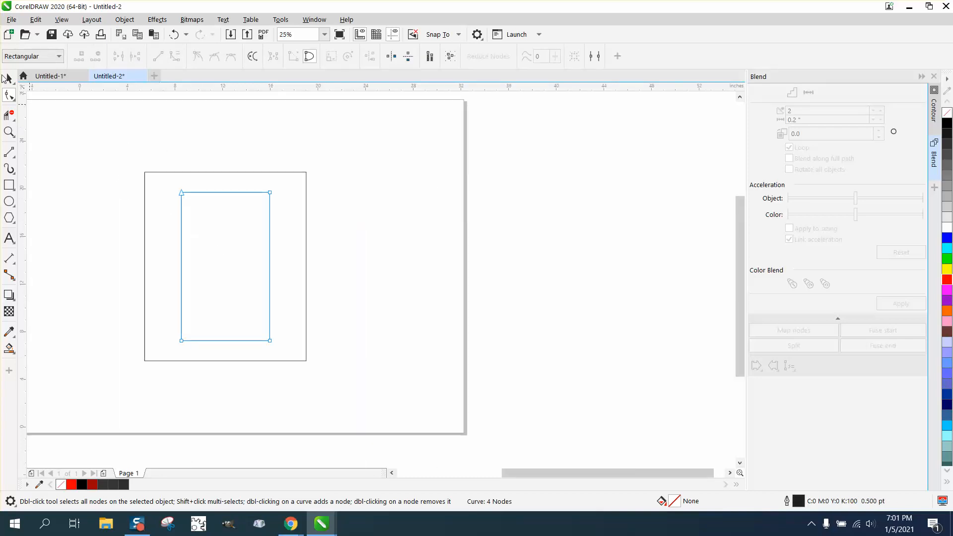
Blend the outer and inner rectangles using 2 intermediate steps.
{"action": "left_click", "coordinate": [7, 78]}
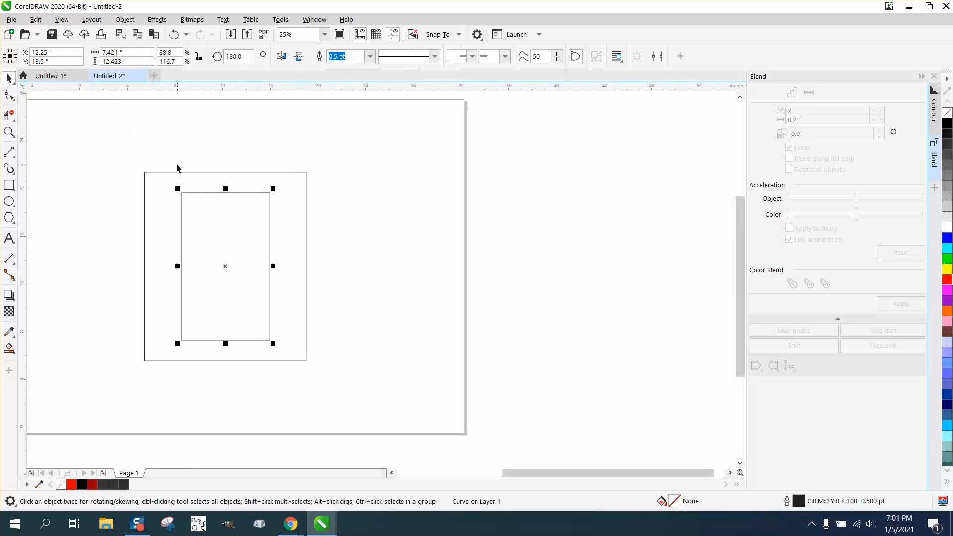
{"action": "left_click_drag", "start_coordinate": [128, 157], "coordinate": [257, 322]}
{"action": "left_click_drag", "start_coordinate": [360, 383], "coordinate": [362, 382]}
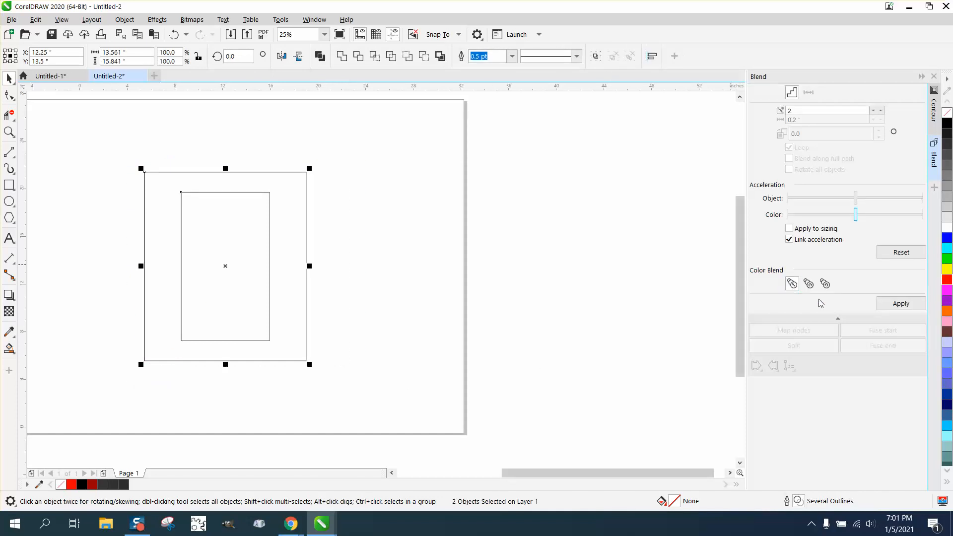
{"action": "left_click", "coordinate": [900, 304]}
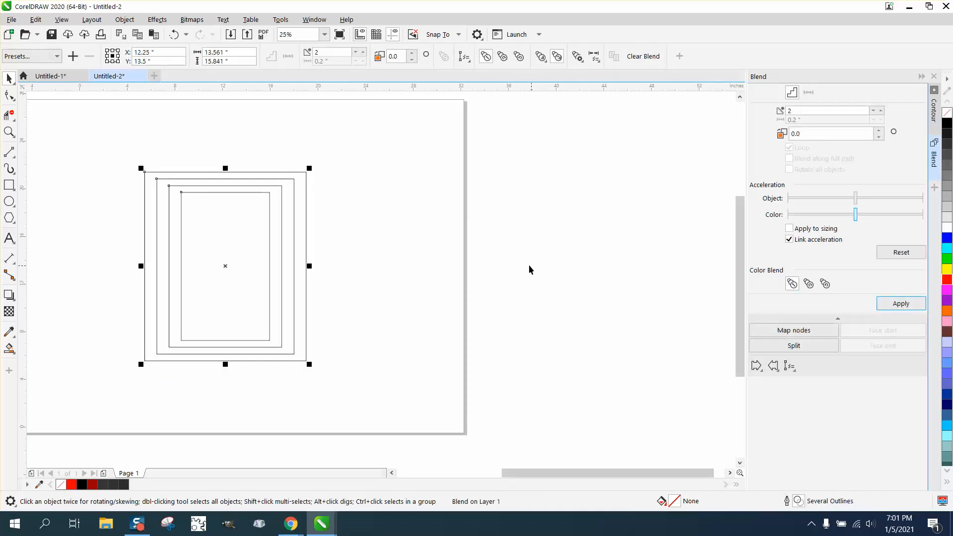
Add parallel dimensions across the innermost and outermost gaps between the blended rectangles' left sides.
{"action": "left_click", "coordinate": [9, 132]}
{"action": "left_click_drag", "start_coordinate": [159, 195], "coordinate": [379, 261]}
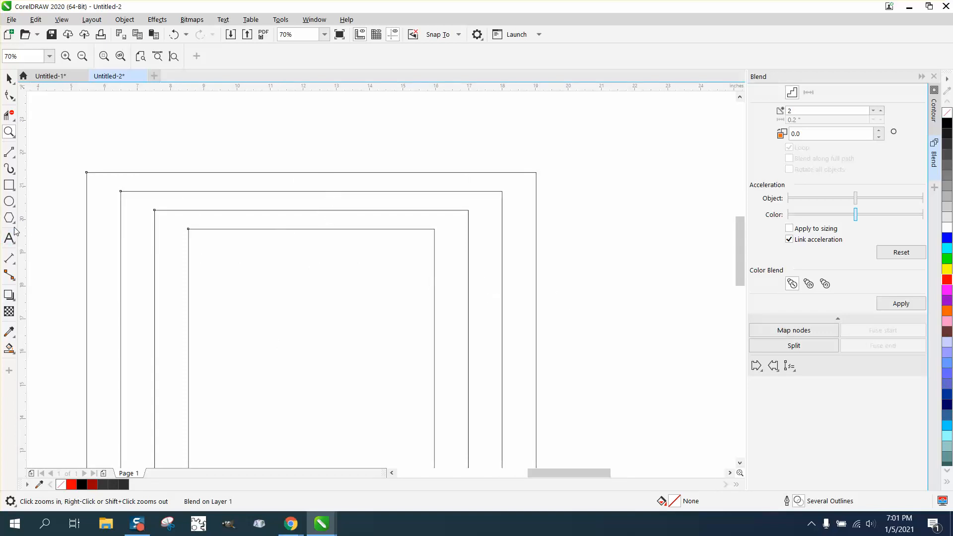
{"action": "left_click", "coordinate": [14, 268]}
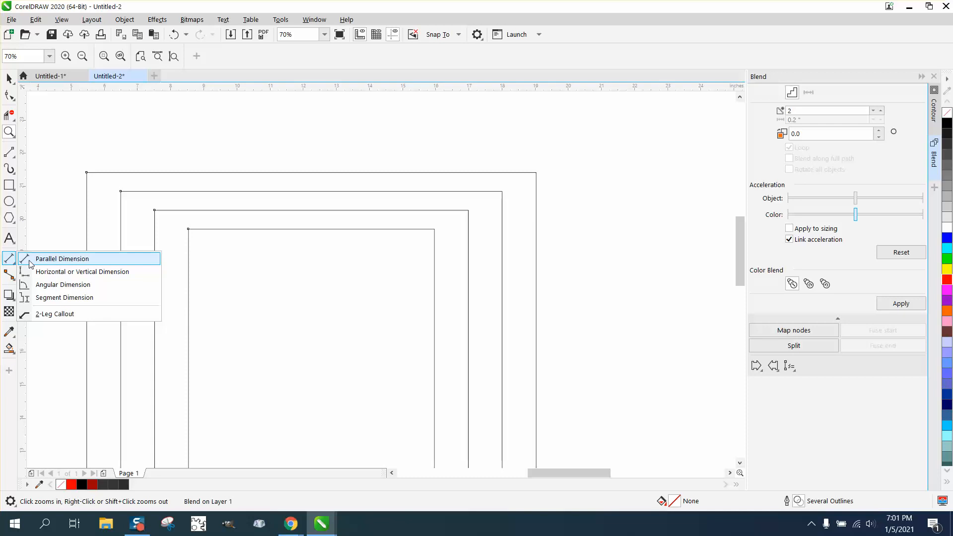
{"action": "left_click", "coordinate": [40, 258]}
{"action": "left_click_drag", "start_coordinate": [189, 275], "coordinate": [87, 260]}
{"action": "left_click", "coordinate": [155, 276]}
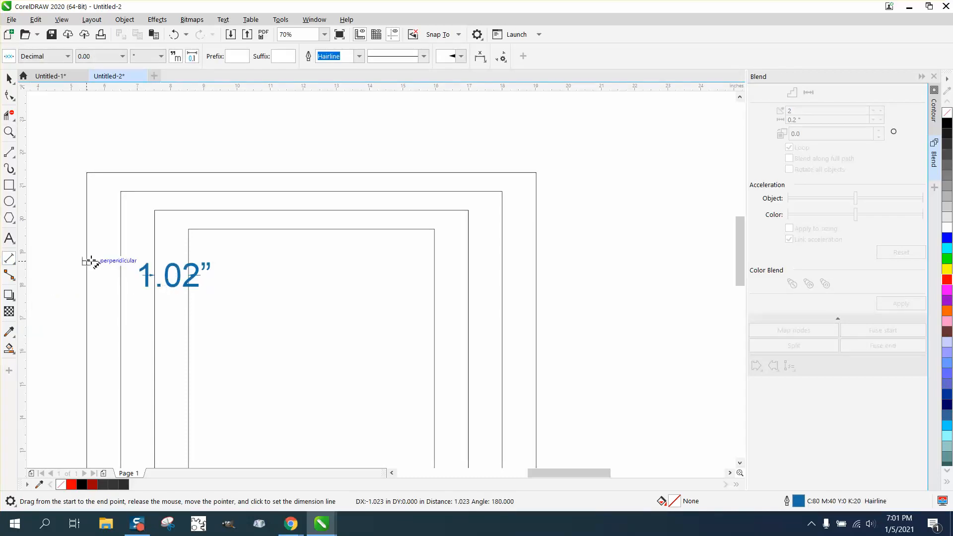
{"action": "left_click", "coordinate": [87, 260]}
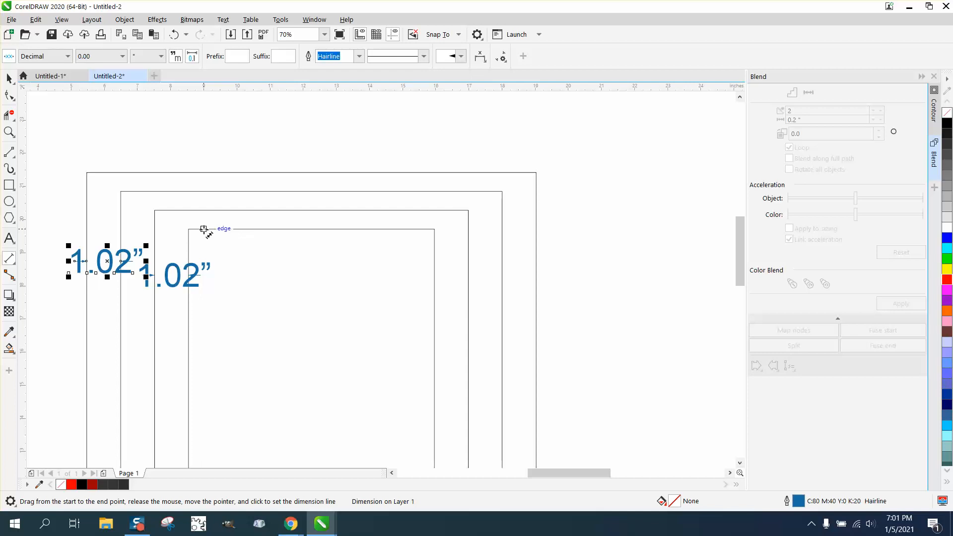
Add parallel dimensions across all three gaps between the blended rectangles' top edges.
{"action": "left_click_drag", "start_coordinate": [203, 229], "coordinate": [204, 212]}
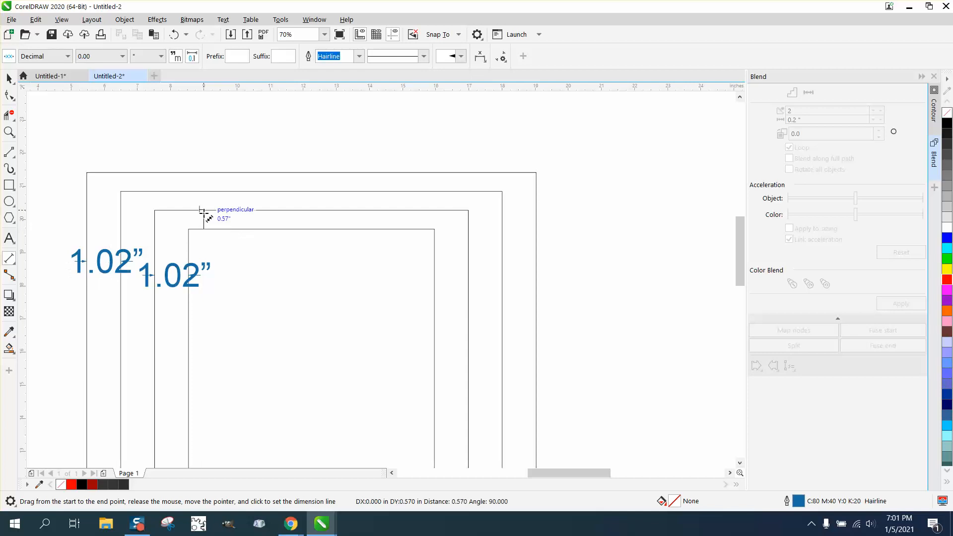
{"action": "left_click", "coordinate": [227, 215]}
{"action": "left_click_drag", "start_coordinate": [264, 211], "coordinate": [266, 192]}
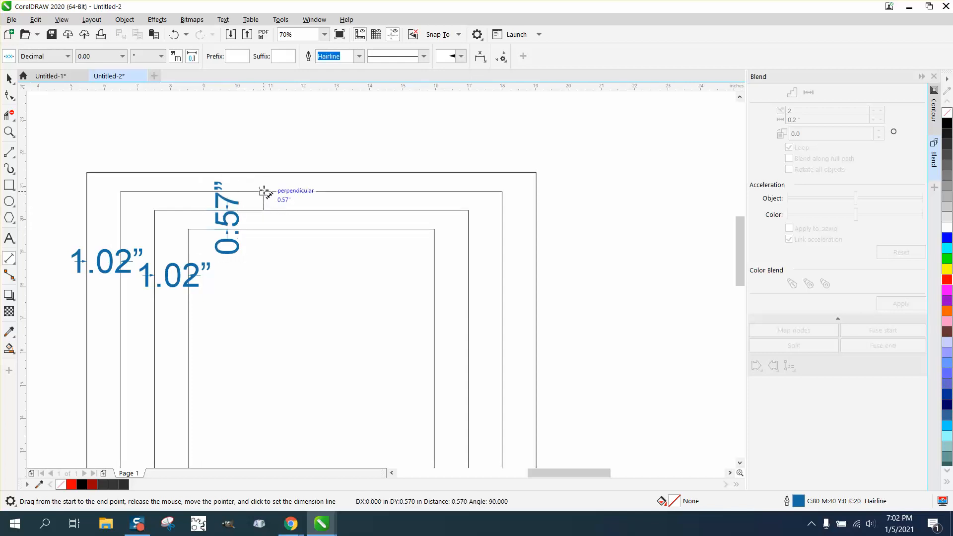
{"action": "left_click", "coordinate": [283, 194]}
{"action": "left_click_drag", "start_coordinate": [340, 192], "coordinate": [340, 173]}
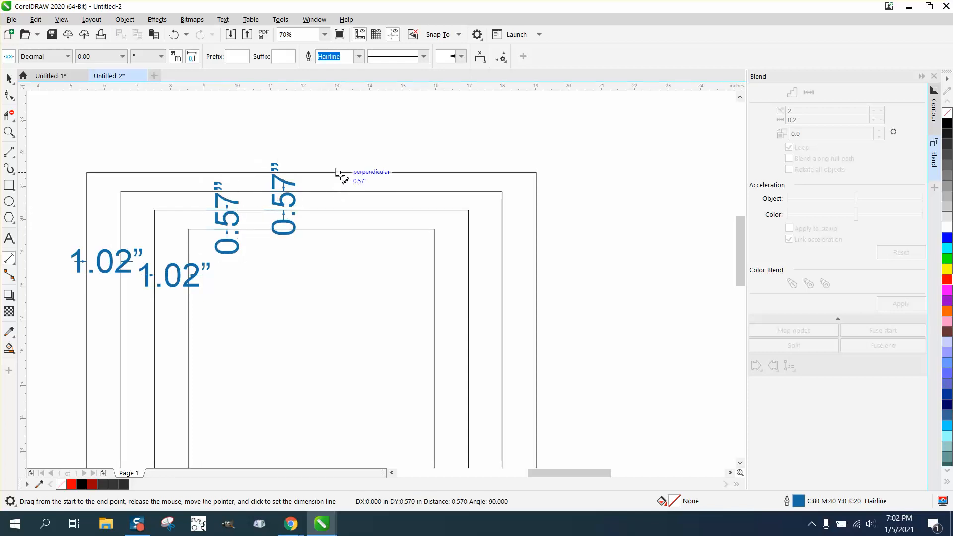
{"action": "left_click", "coordinate": [353, 175]}
{"action": "left_click", "coordinate": [9, 78]}
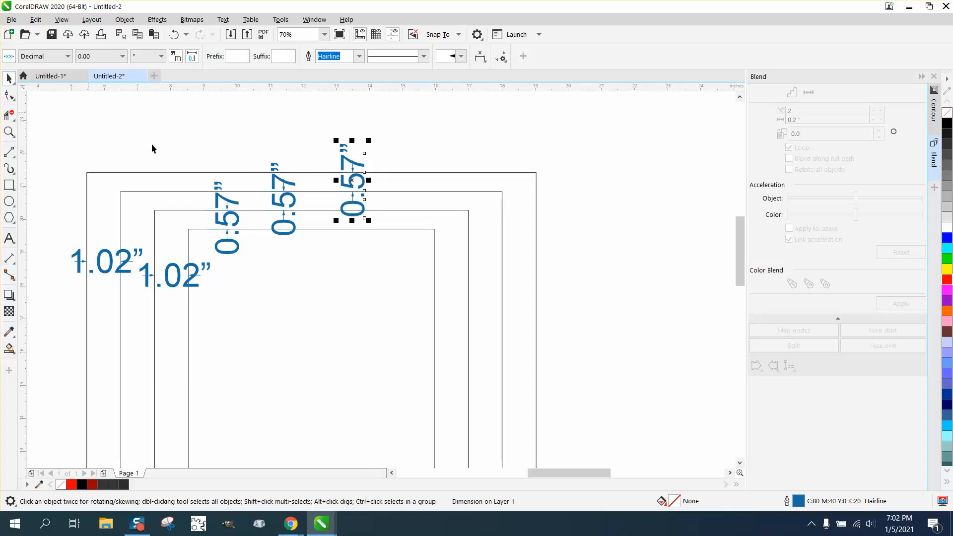
Select all the rectangles with their dimensions and examine the spacing along the top and left sides.
{"action": "scroll", "coordinate": [215, 221], "scroll_direction": "down", "scroll_amount": 3}
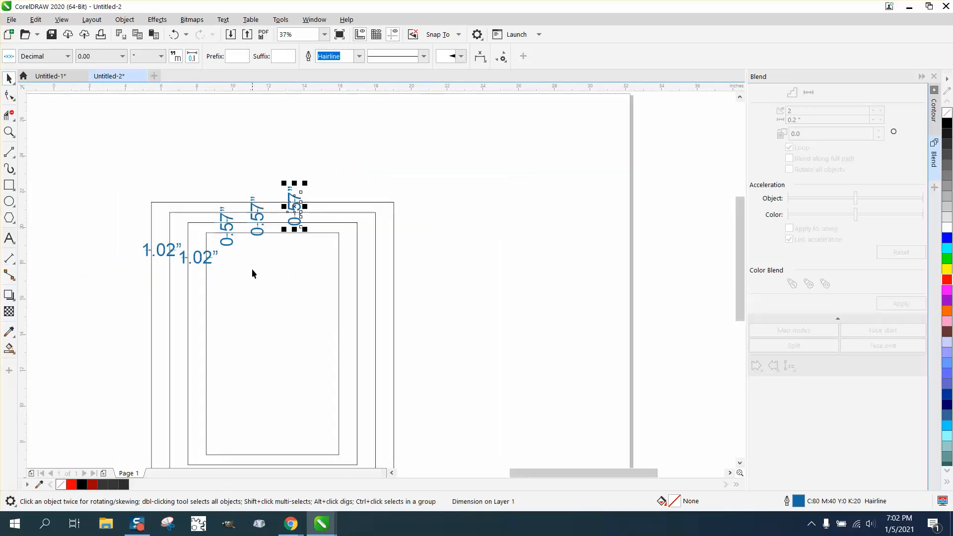
{"action": "scroll", "coordinate": [326, 292], "scroll_direction": "down", "scroll_amount": 3}
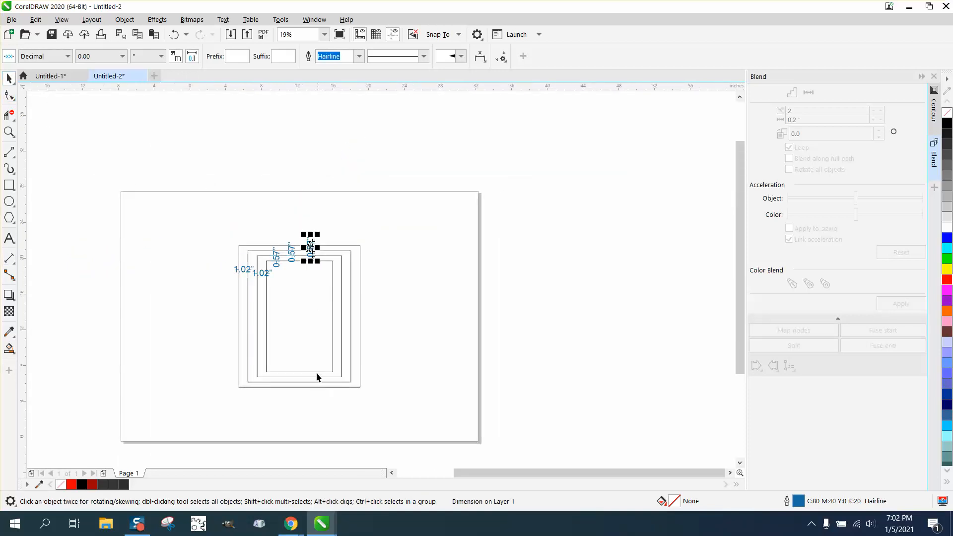
{"action": "left_click_drag", "start_coordinate": [208, 226], "coordinate": [431, 403]}
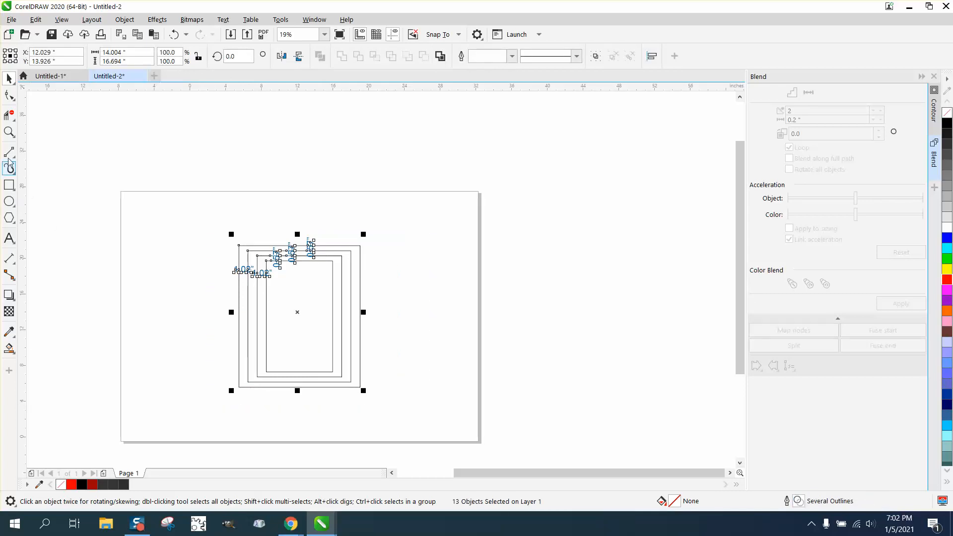
{"action": "left_click", "coordinate": [9, 131]}
{"action": "left_click_drag", "start_coordinate": [238, 259], "coordinate": [427, 310]}
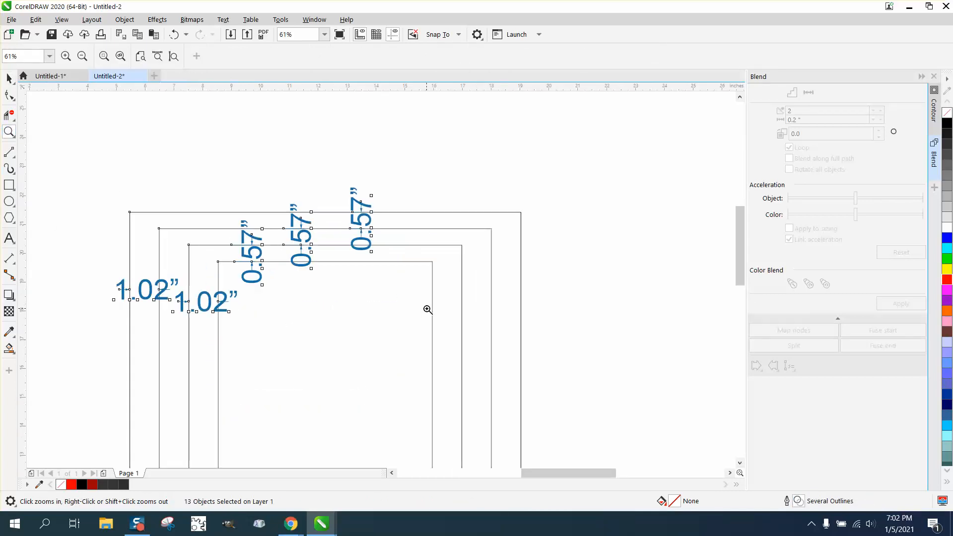